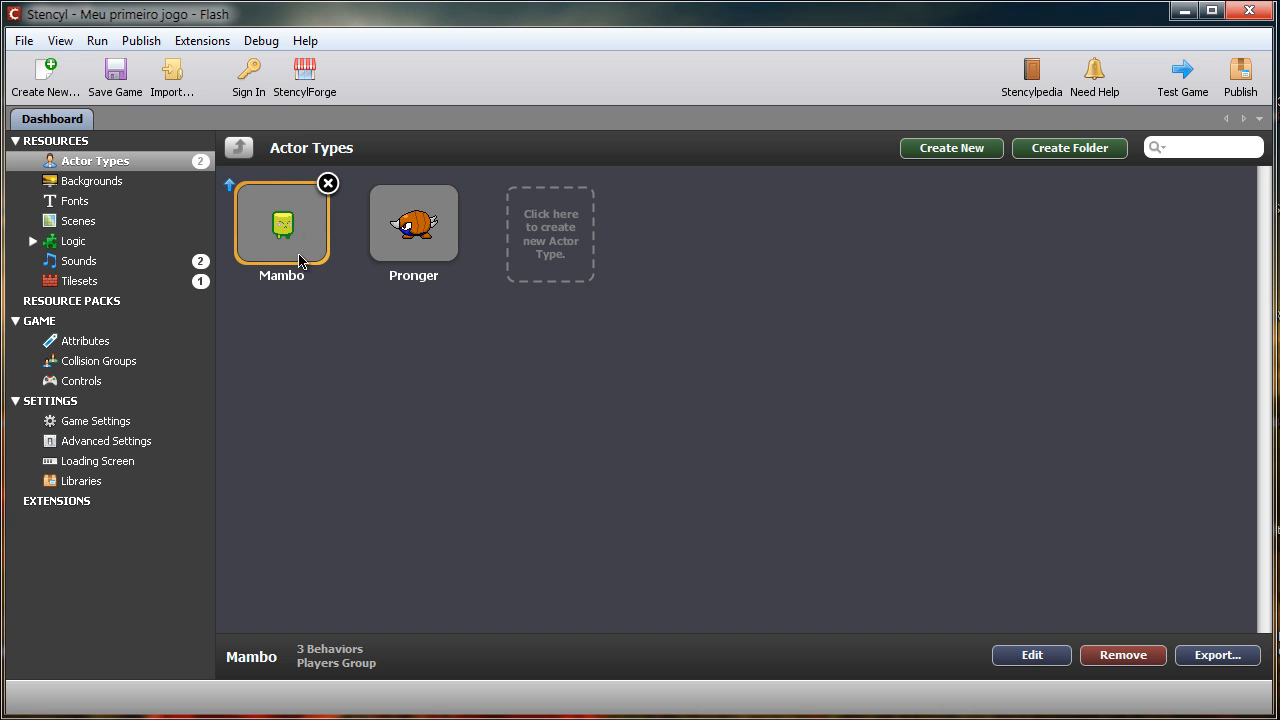
Start creating the game's first scene and name it Cena1.
left_click(425, 228)
left_click(283, 225)
left_click(80, 229)
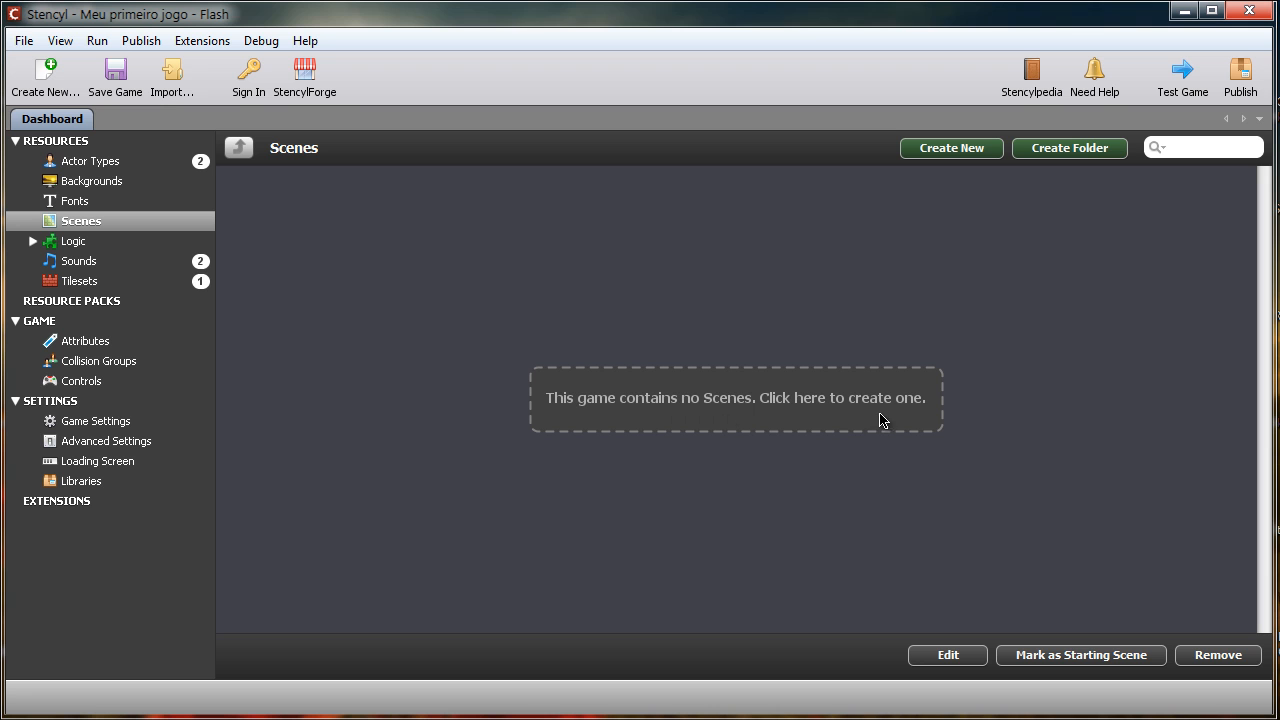
left_click(812, 405)
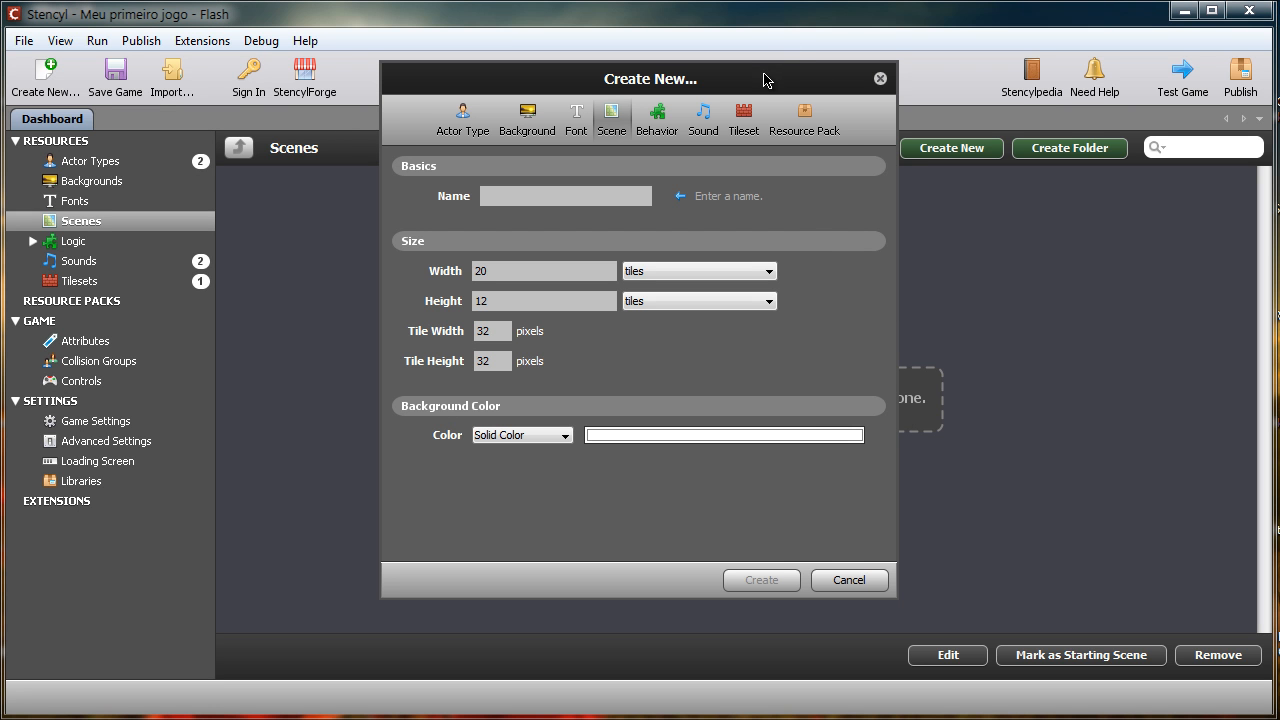
left_click(574, 198)
type("Cena1")
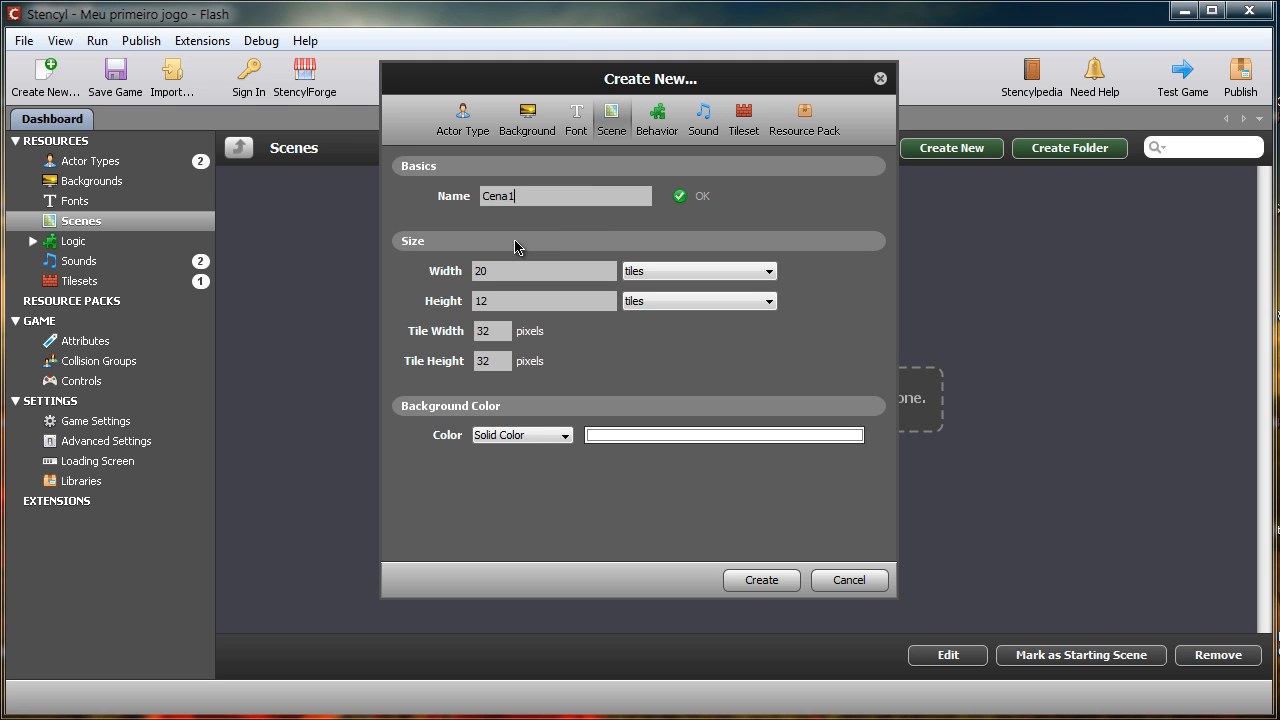
left_click(498, 266)
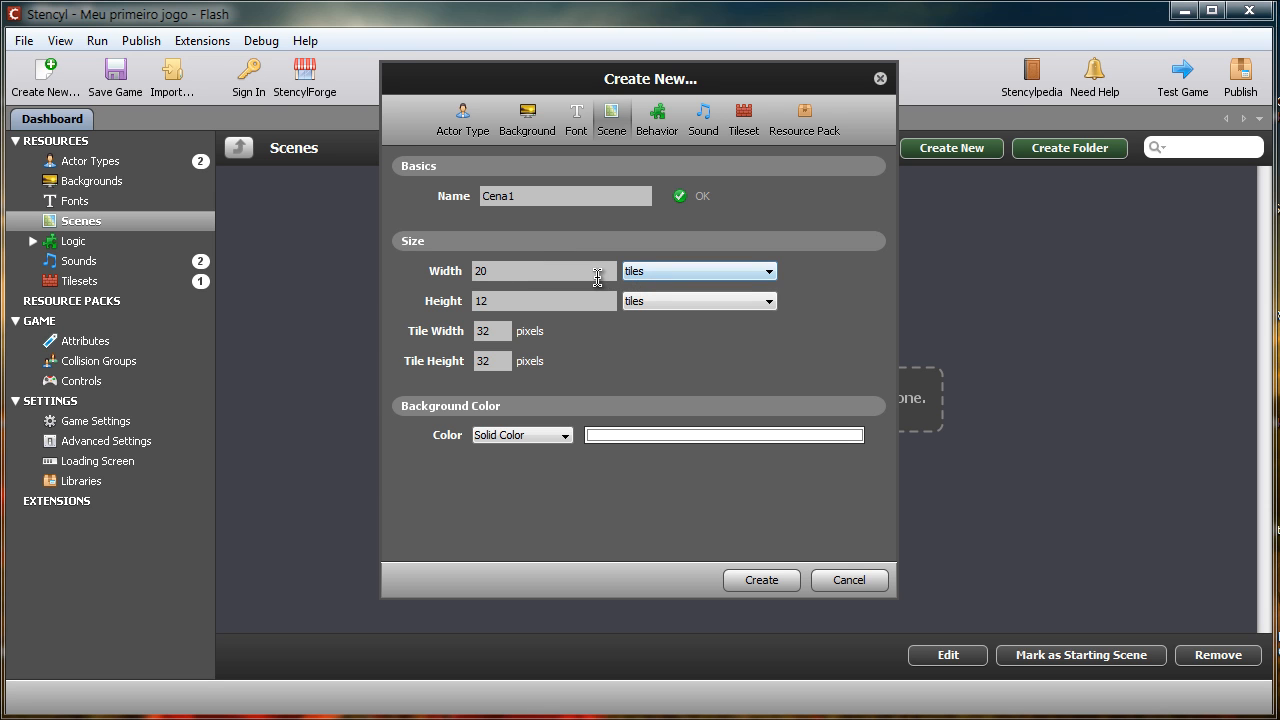
left_click(671, 277)
left_click(660, 306)
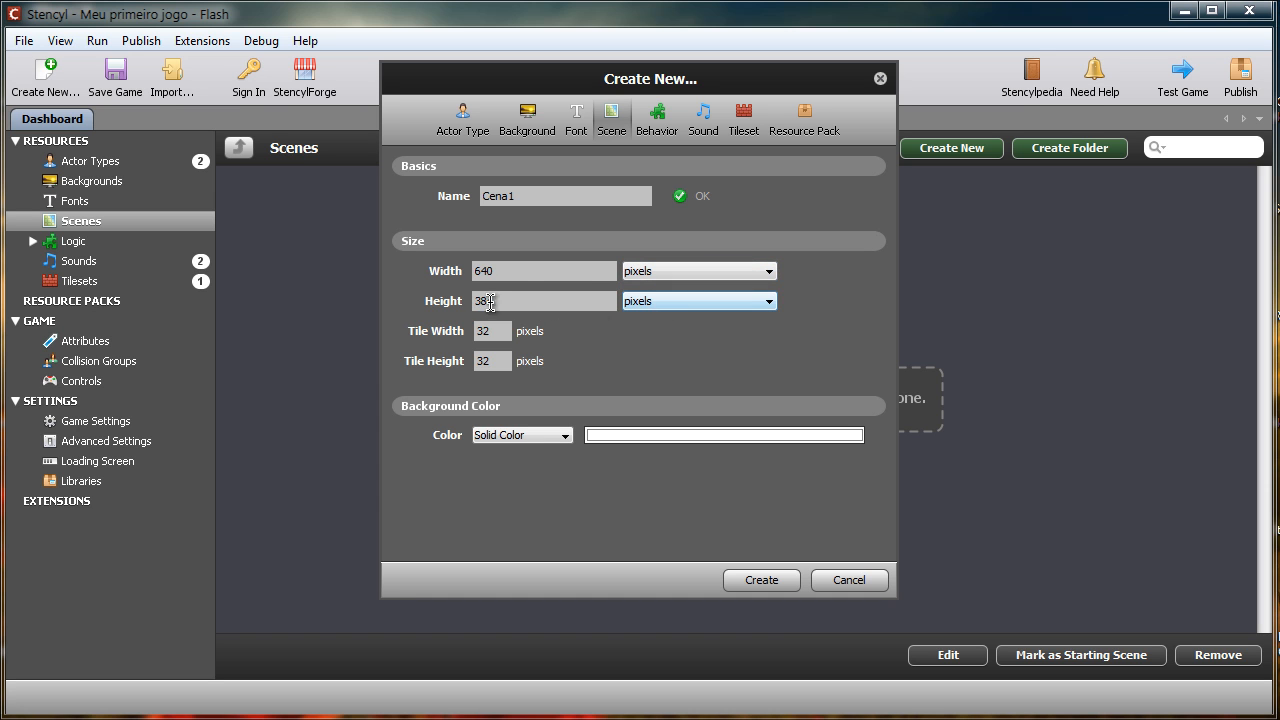
left_click_drag(510, 275, 470, 308)
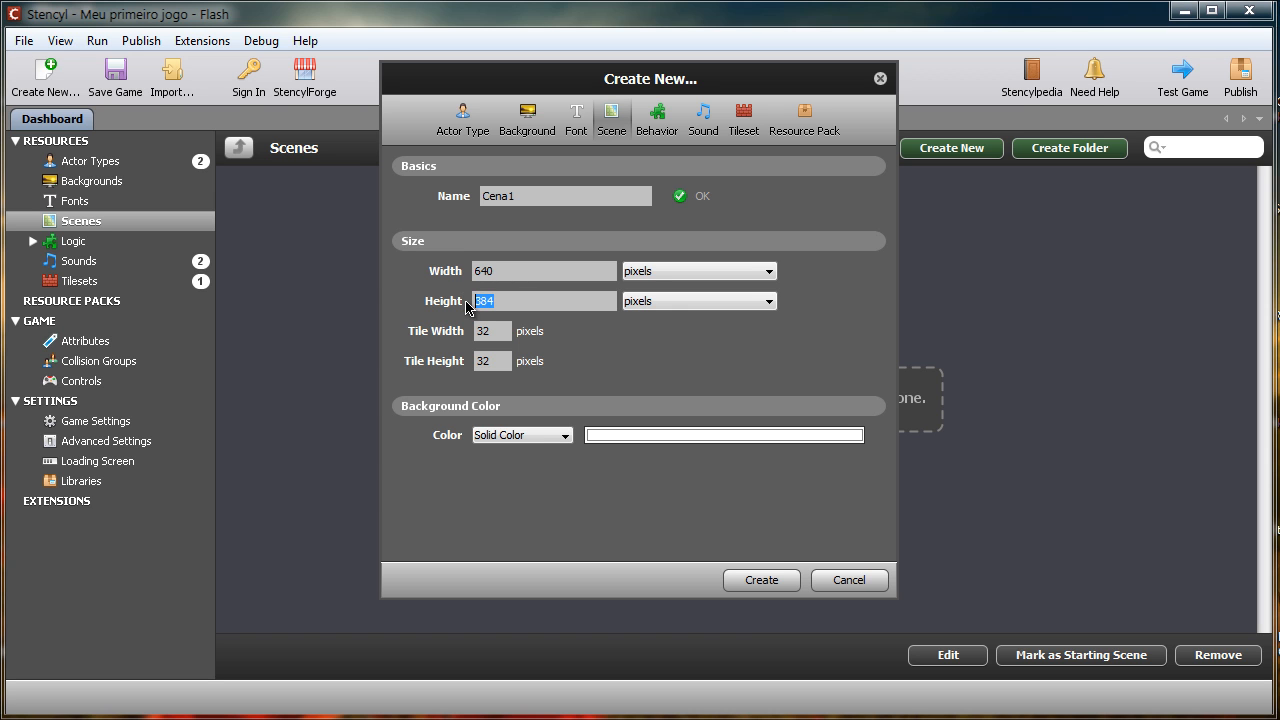
left_click(632, 272)
left_click(640, 288)
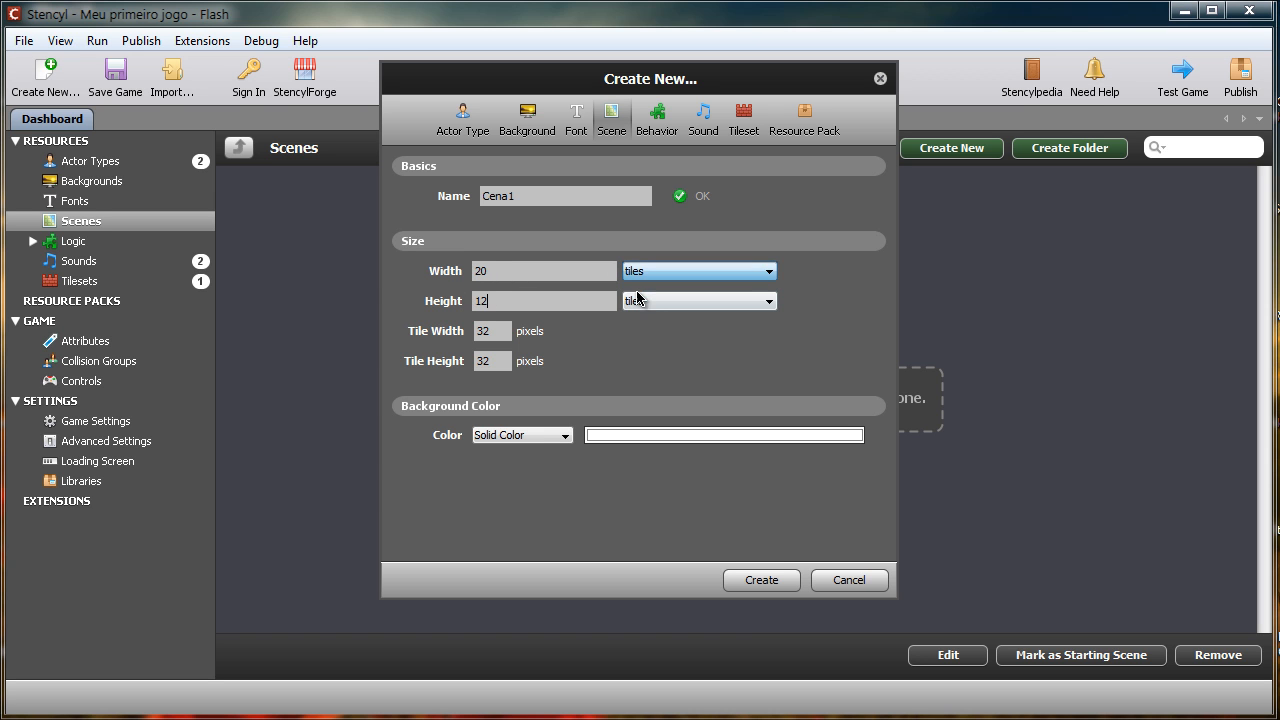
double_click(497, 269)
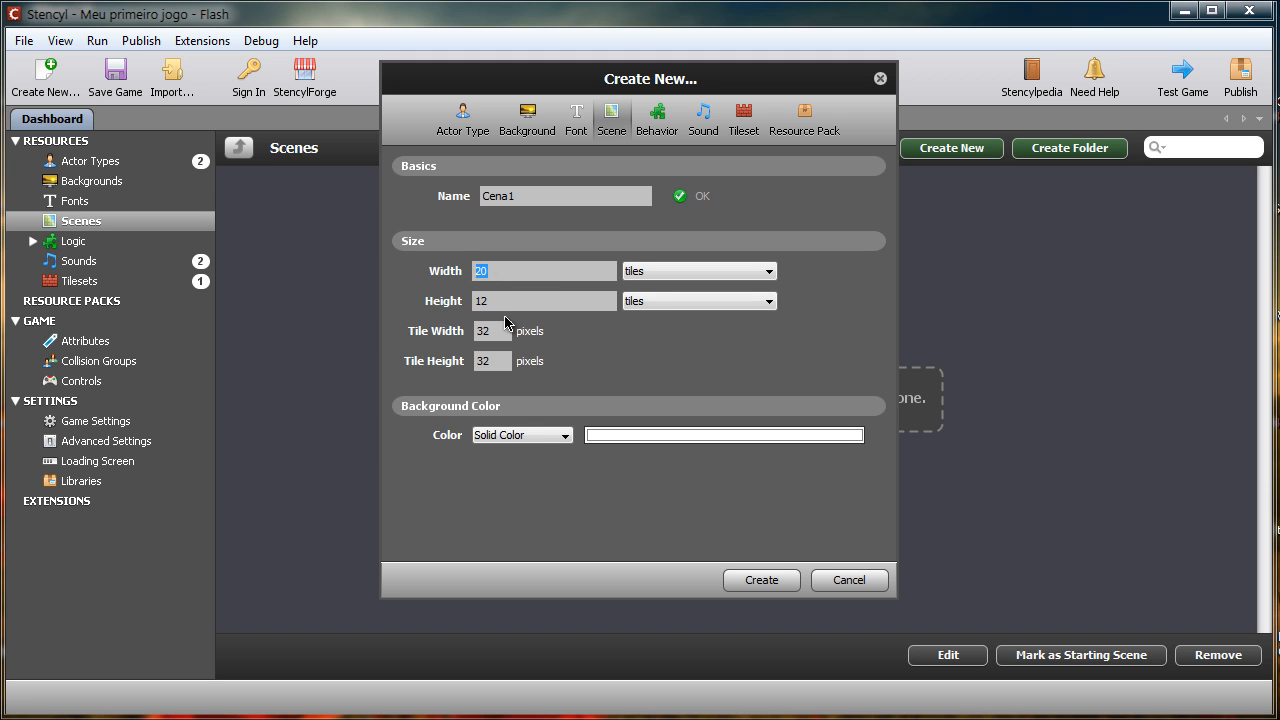
left_click(504, 304)
left_click(492, 362)
Try an orange solid color and the No Color option for the new scene's background.
left_click(524, 438)
left_click(500, 455)
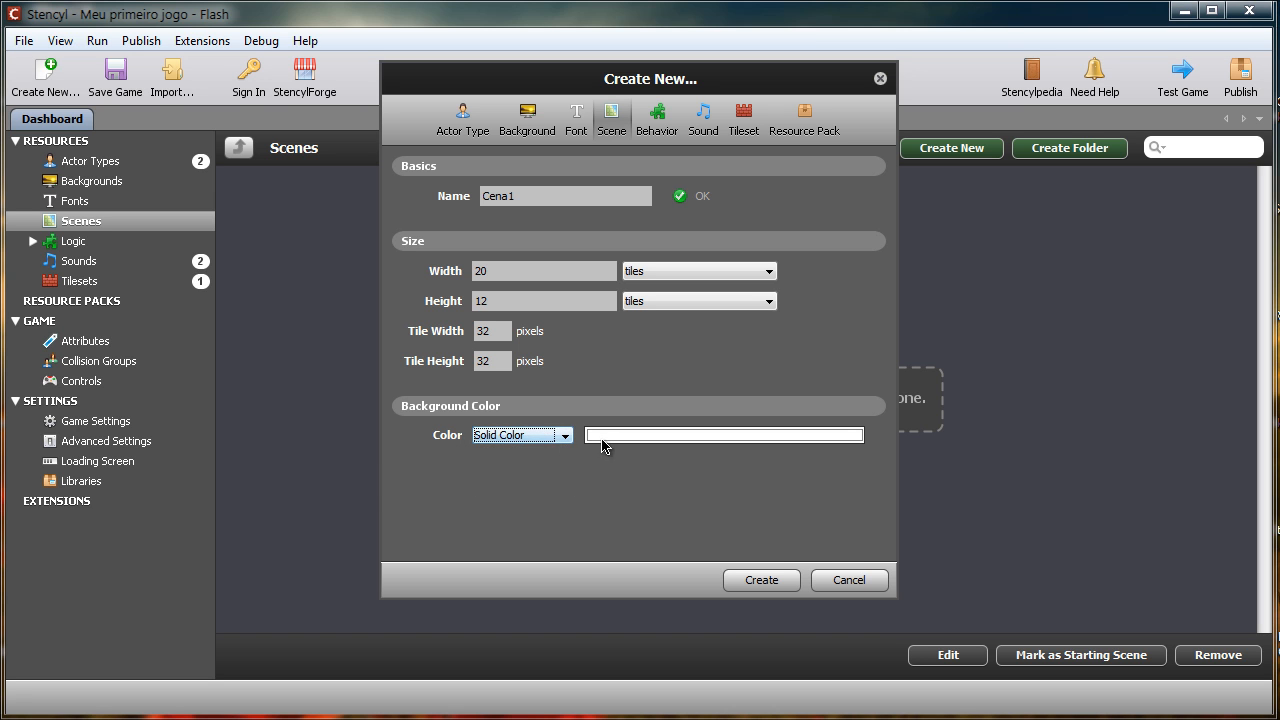
left_click(707, 441)
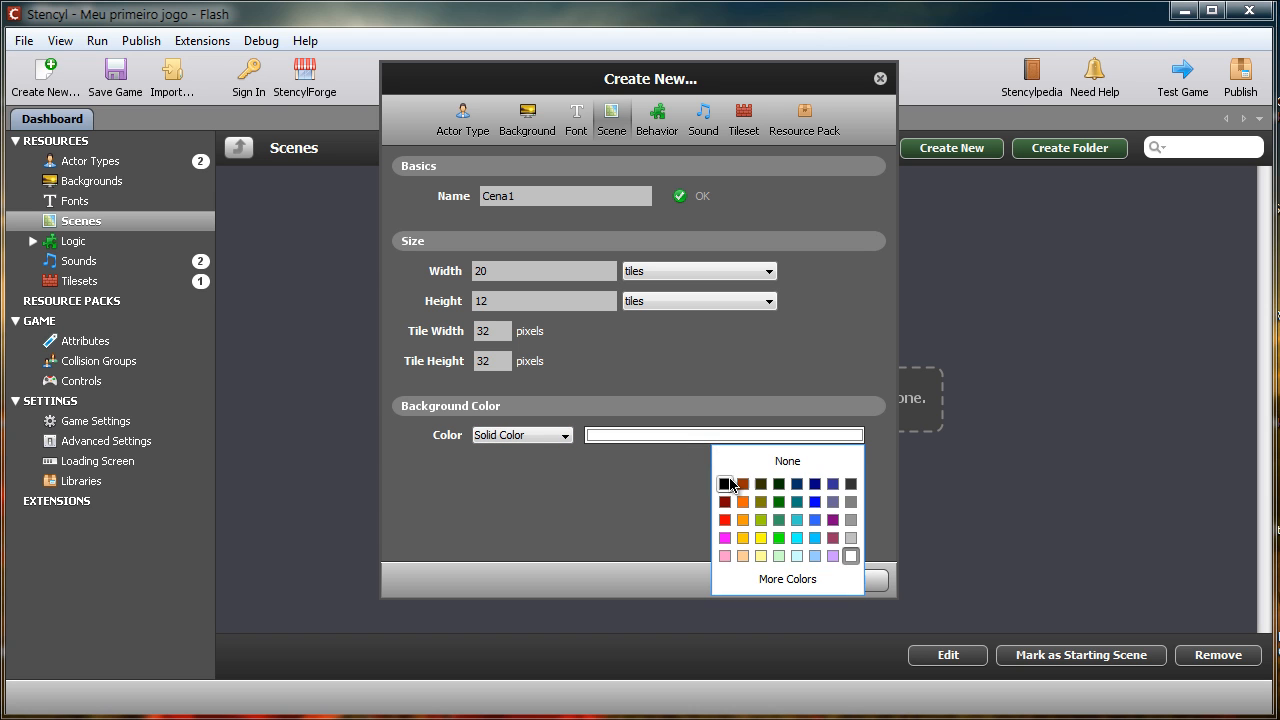
left_click(743, 520)
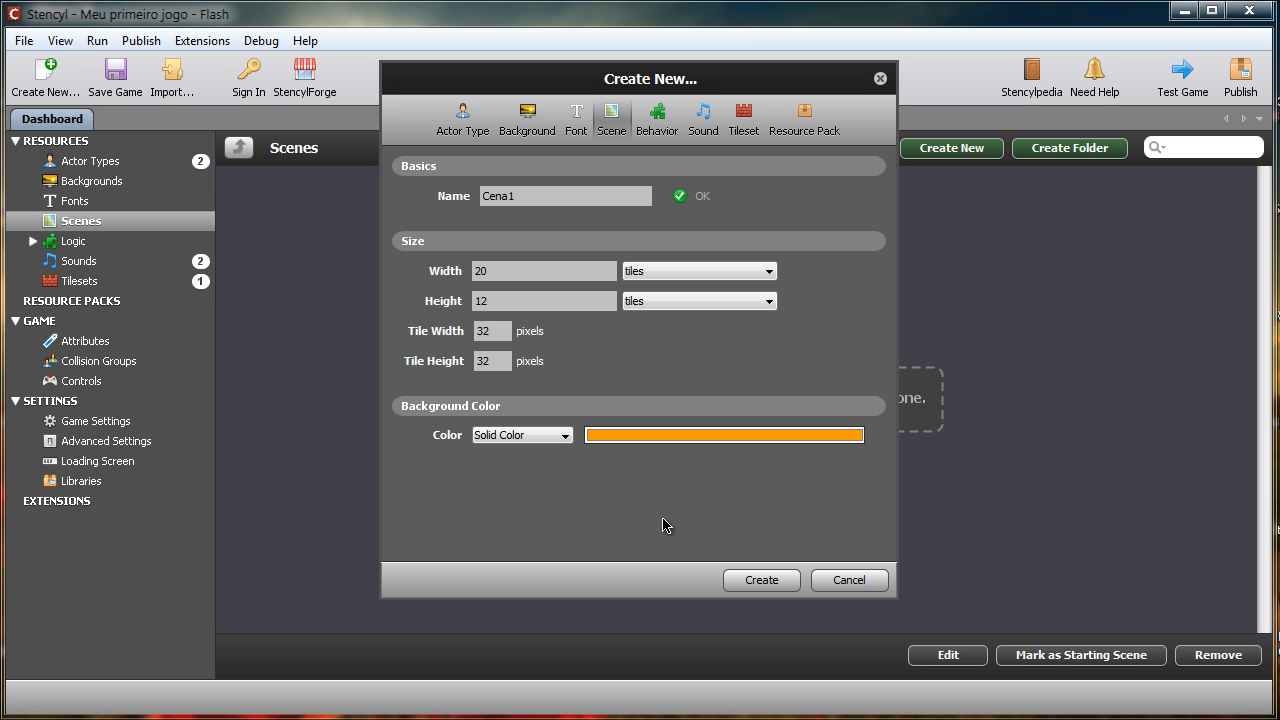
left_click(565, 437)
left_click(520, 436)
left_click(520, 436)
left_click(505, 470)
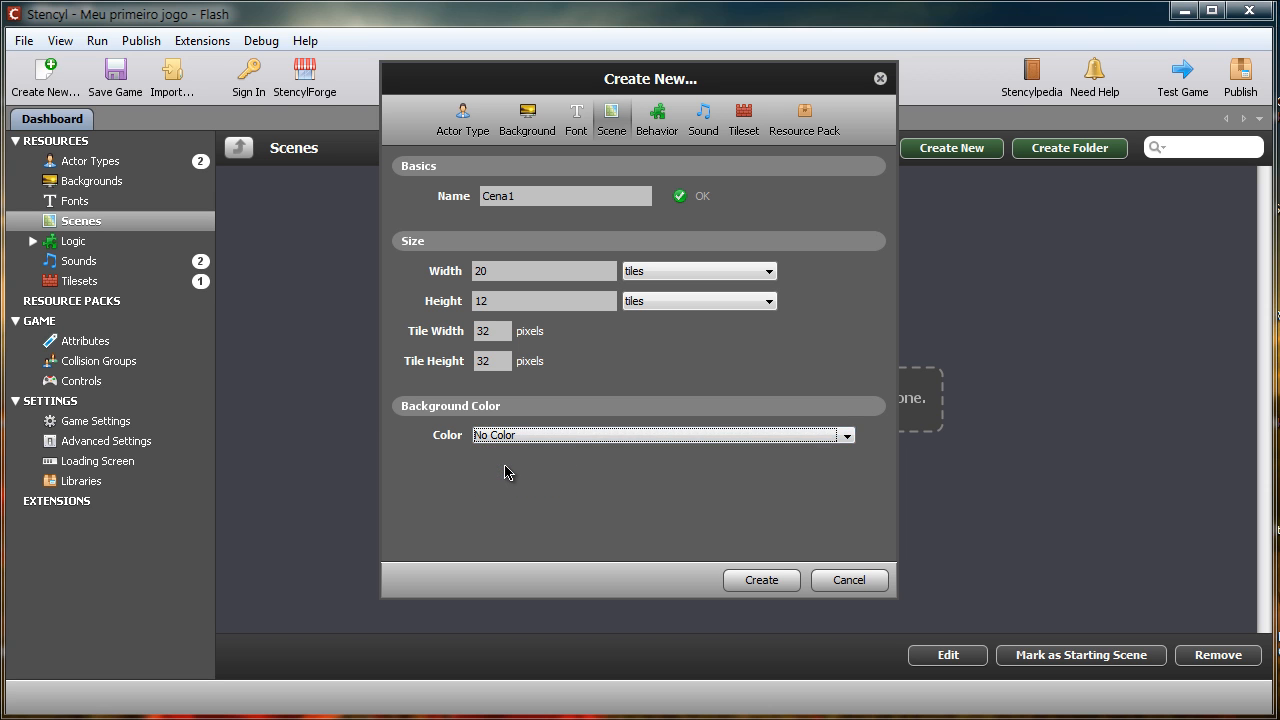
Give the scene a vertical gradient background from light blue to white and create it.
left_click(830, 437)
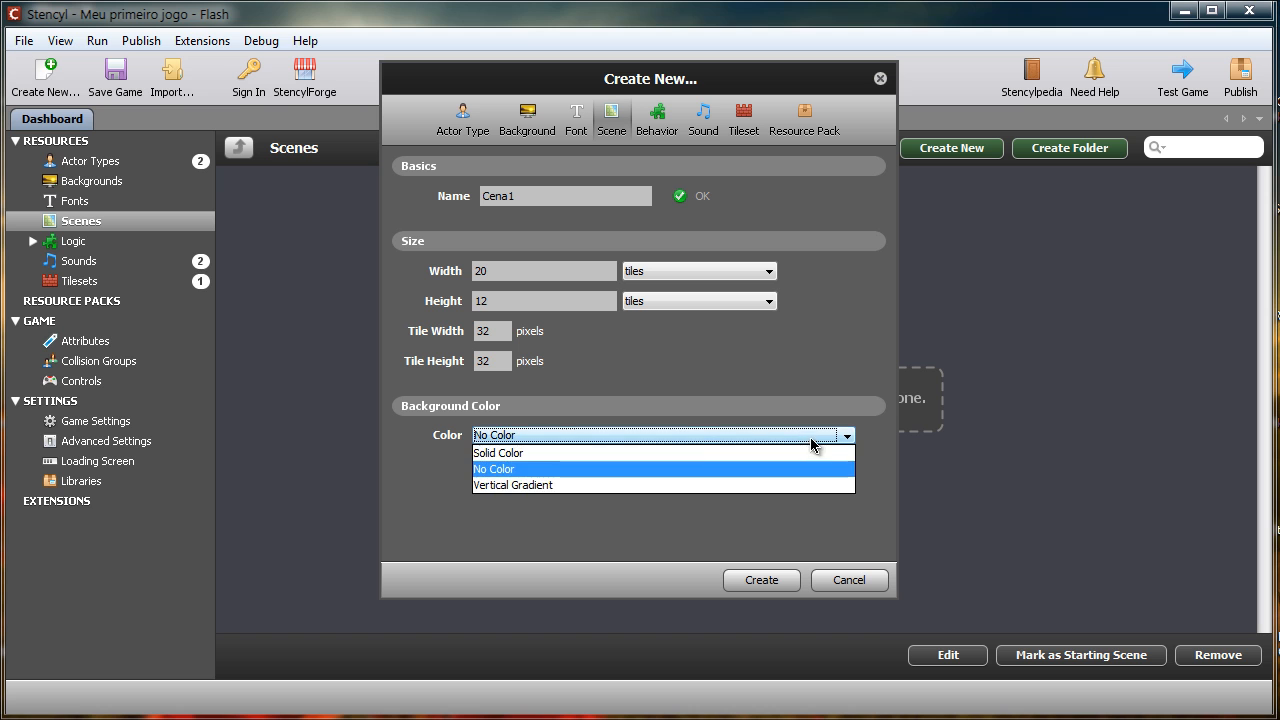
left_click(524, 486)
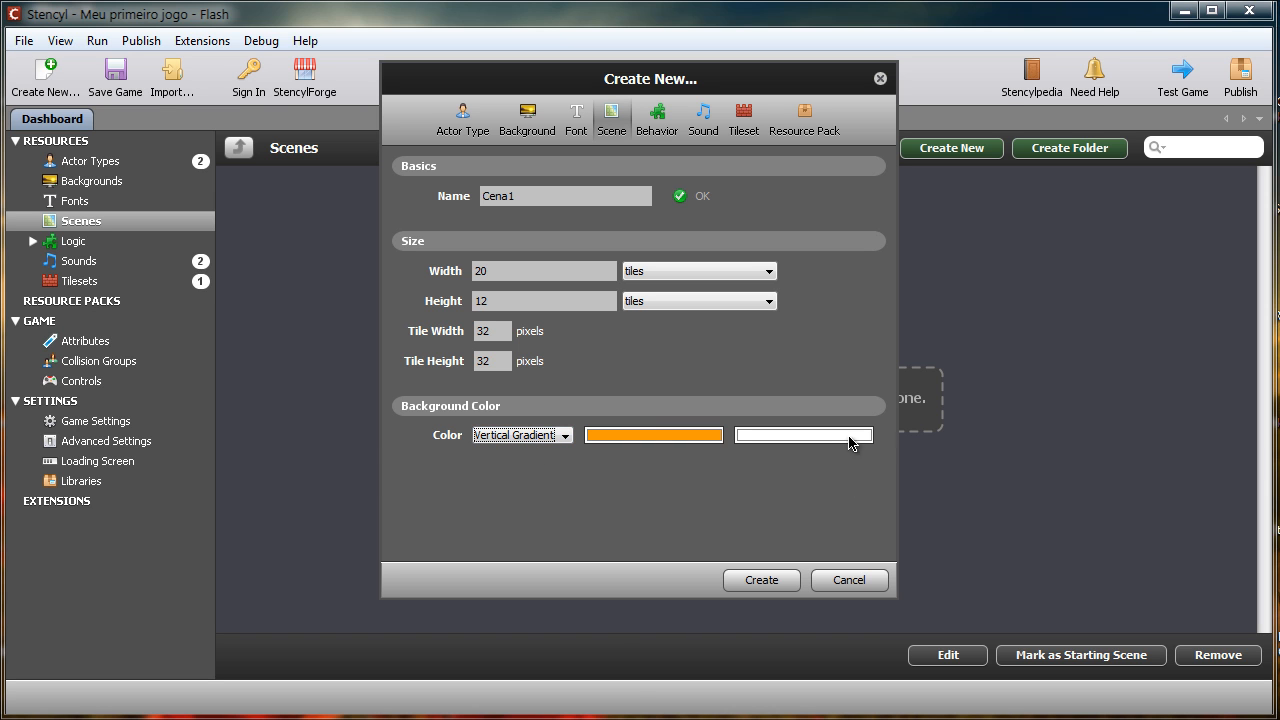
left_click(674, 442)
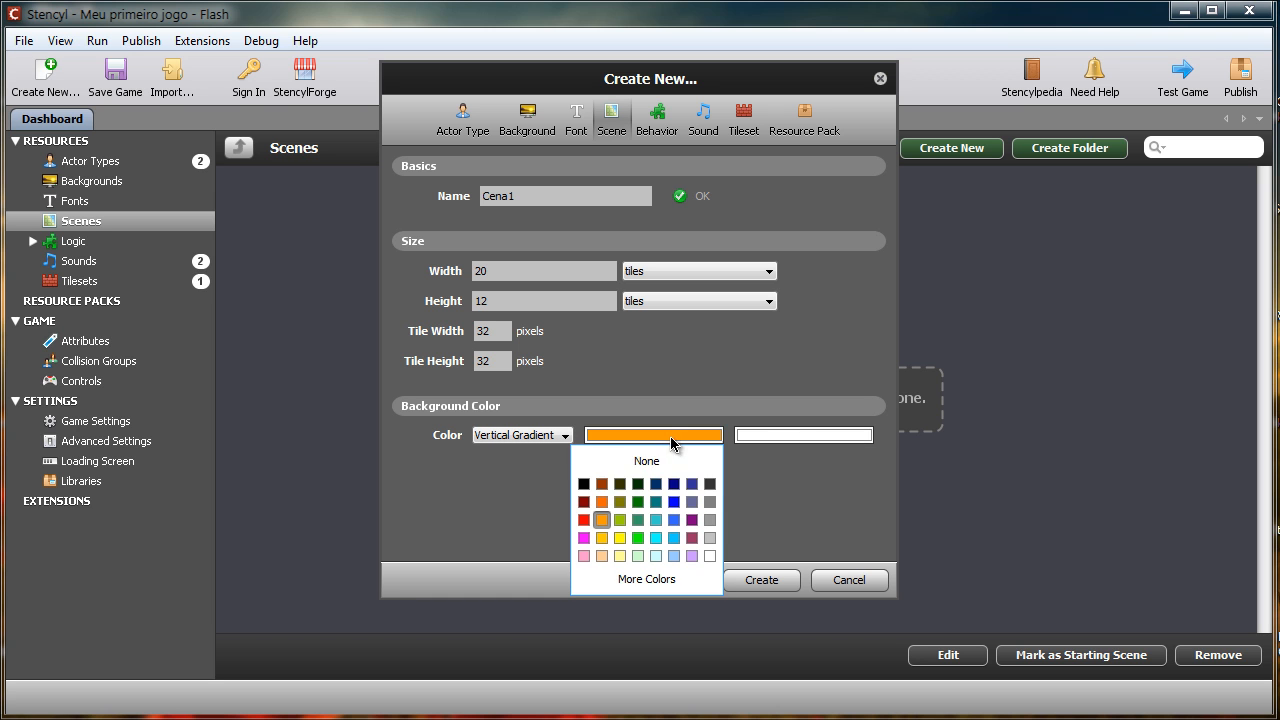
left_click(674, 556)
left_click(800, 436)
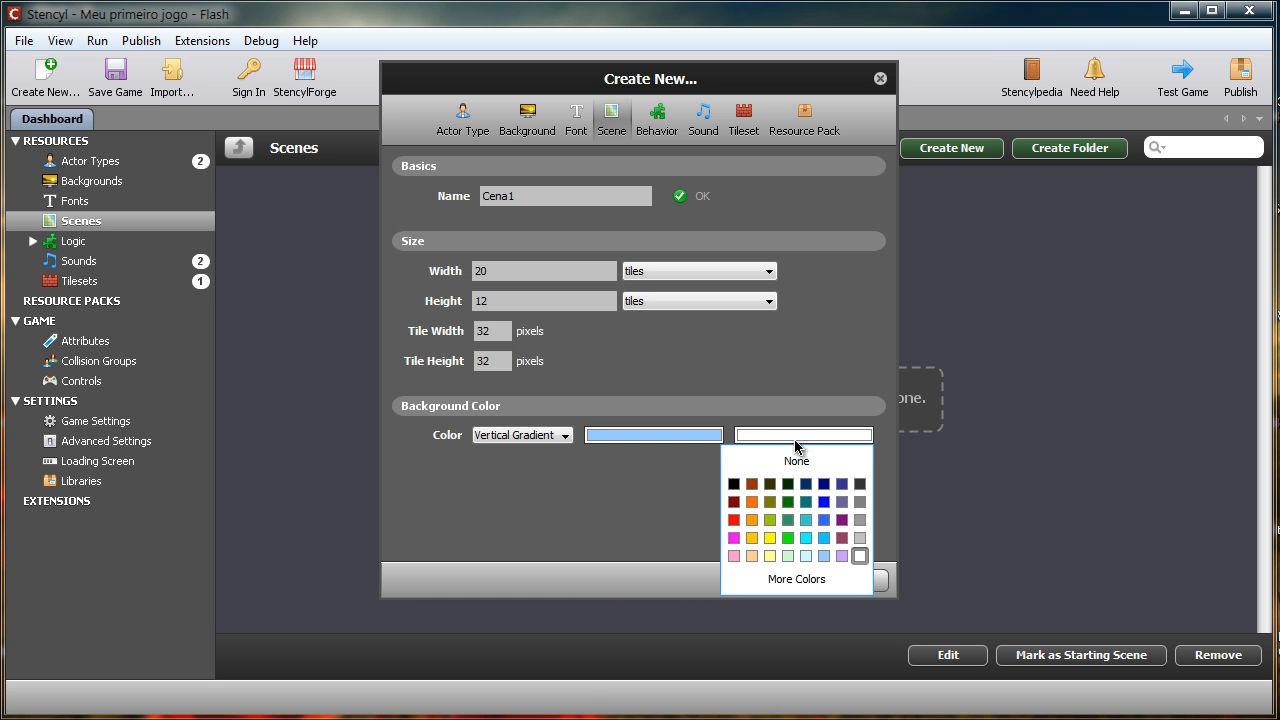
left_click(861, 556)
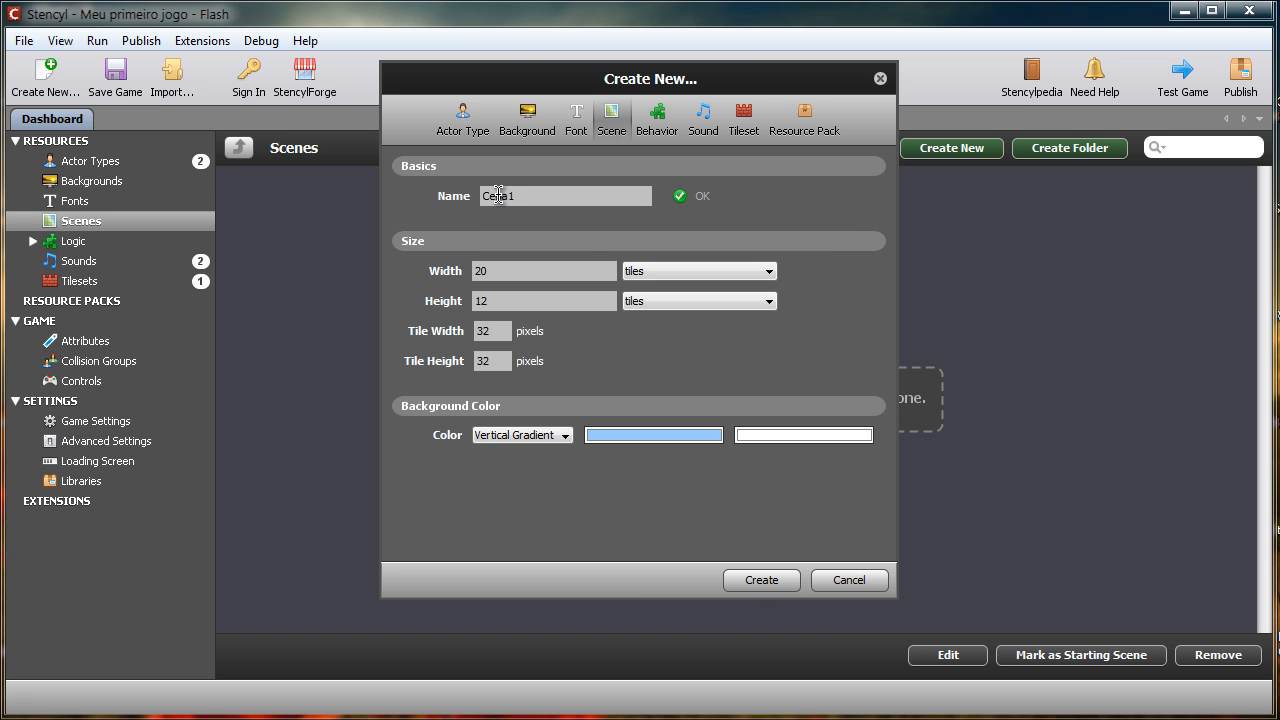
left_click(755, 580)
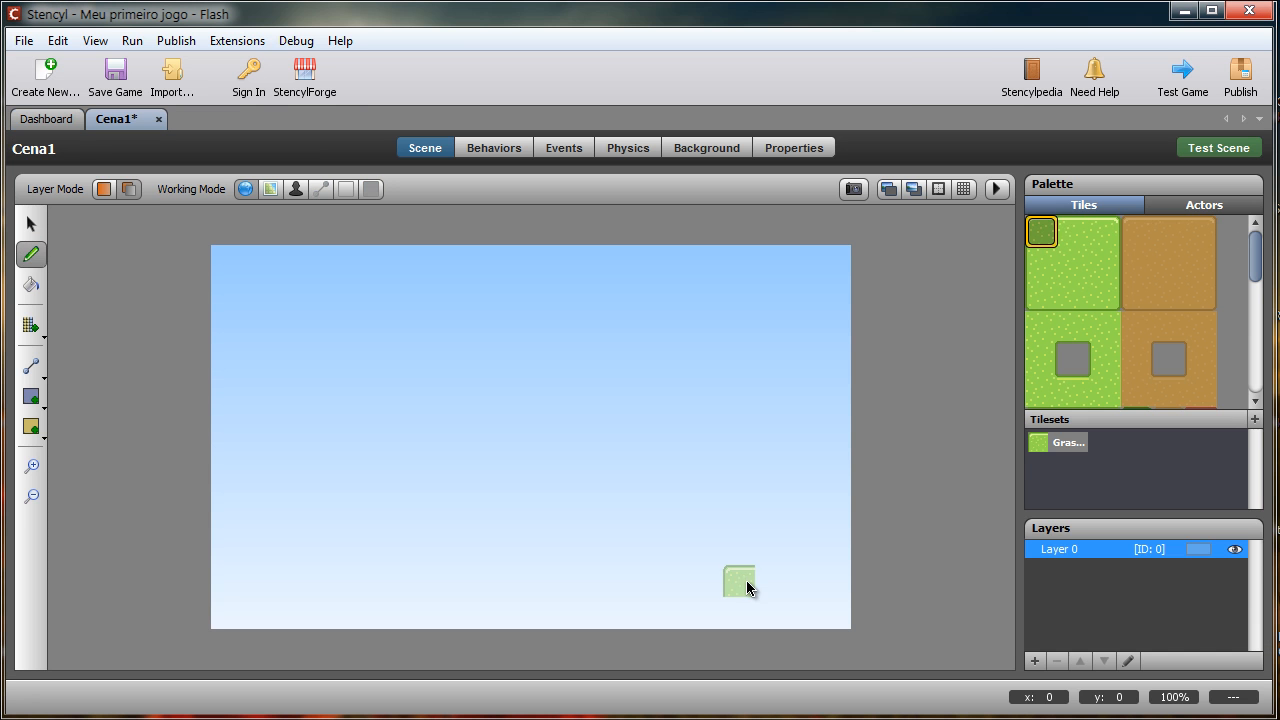
Draw a grass floor across the scene's full bottom row, with corner tiles at both ends and top-edge tiles between them.
left_click(30, 224)
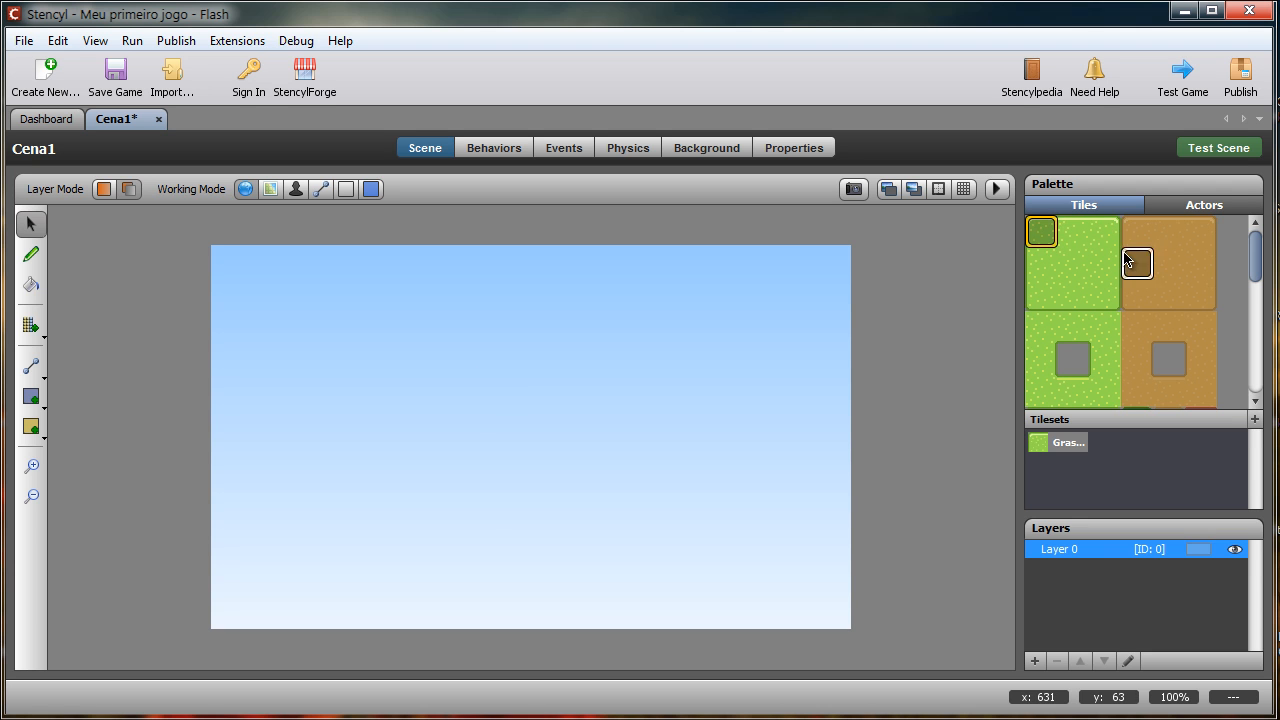
left_click(35, 260)
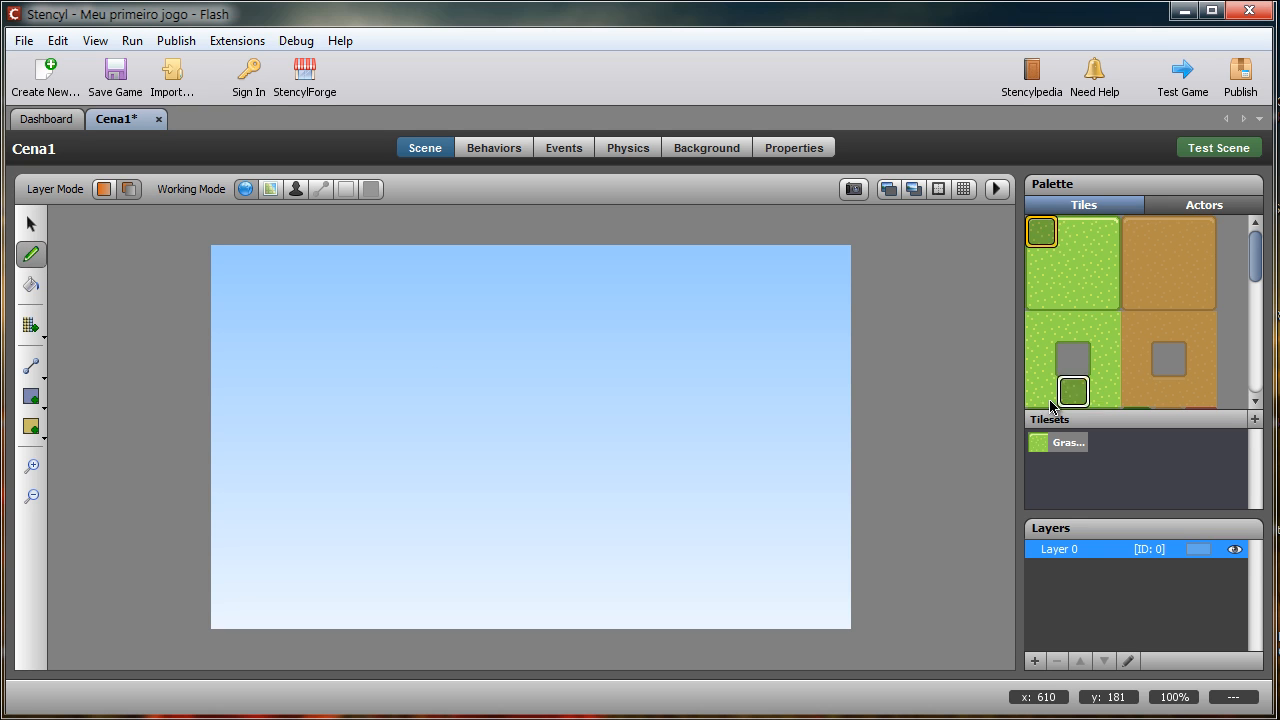
left_click(1040, 232)
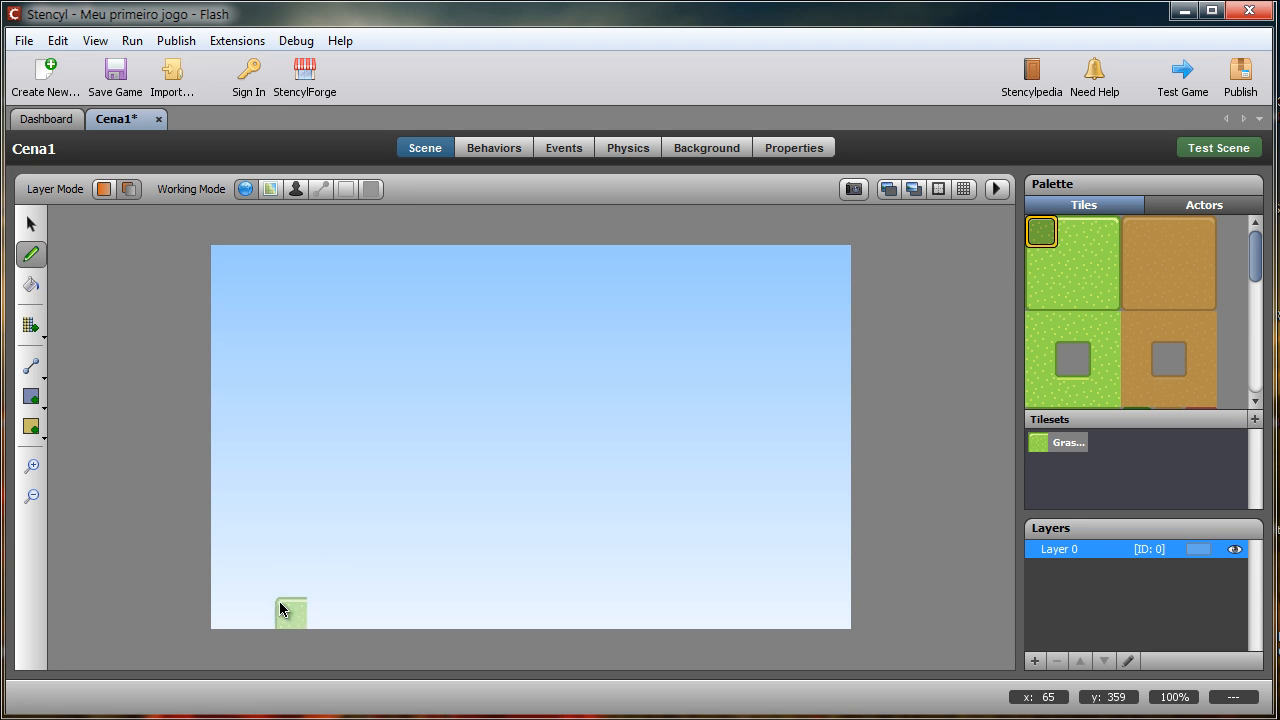
left_click(226, 618)
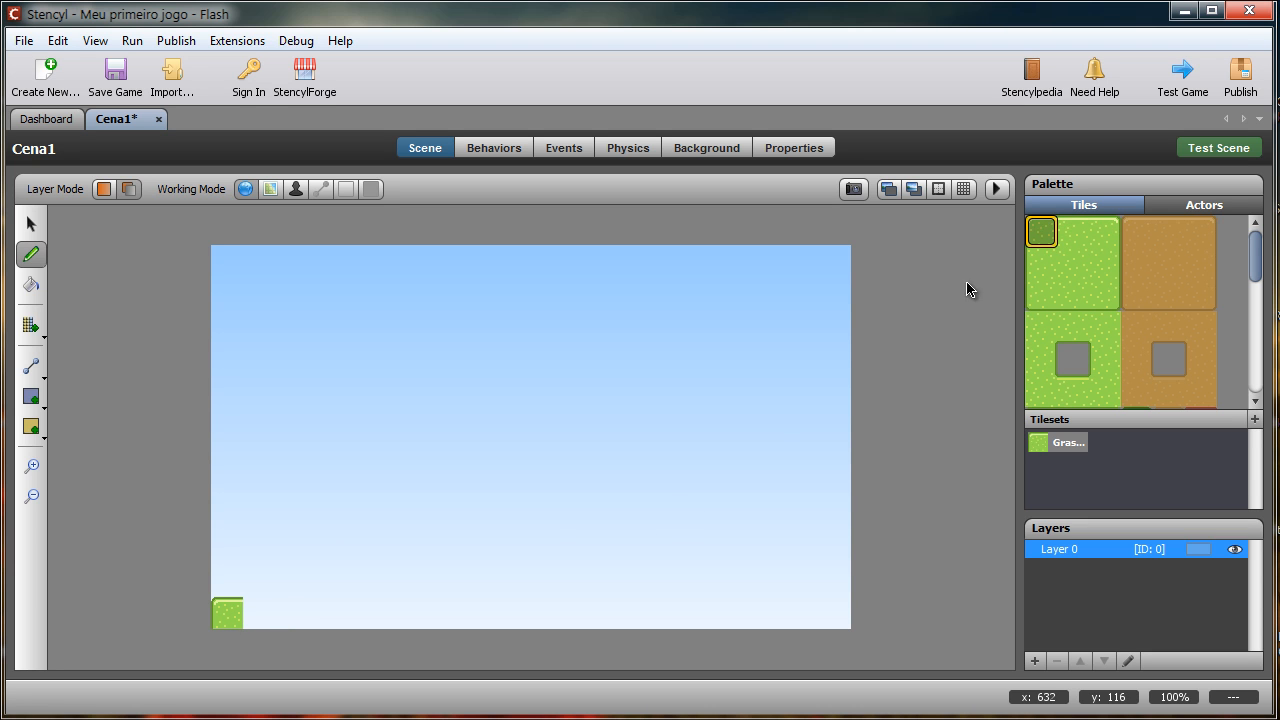
left_click(1072, 231)
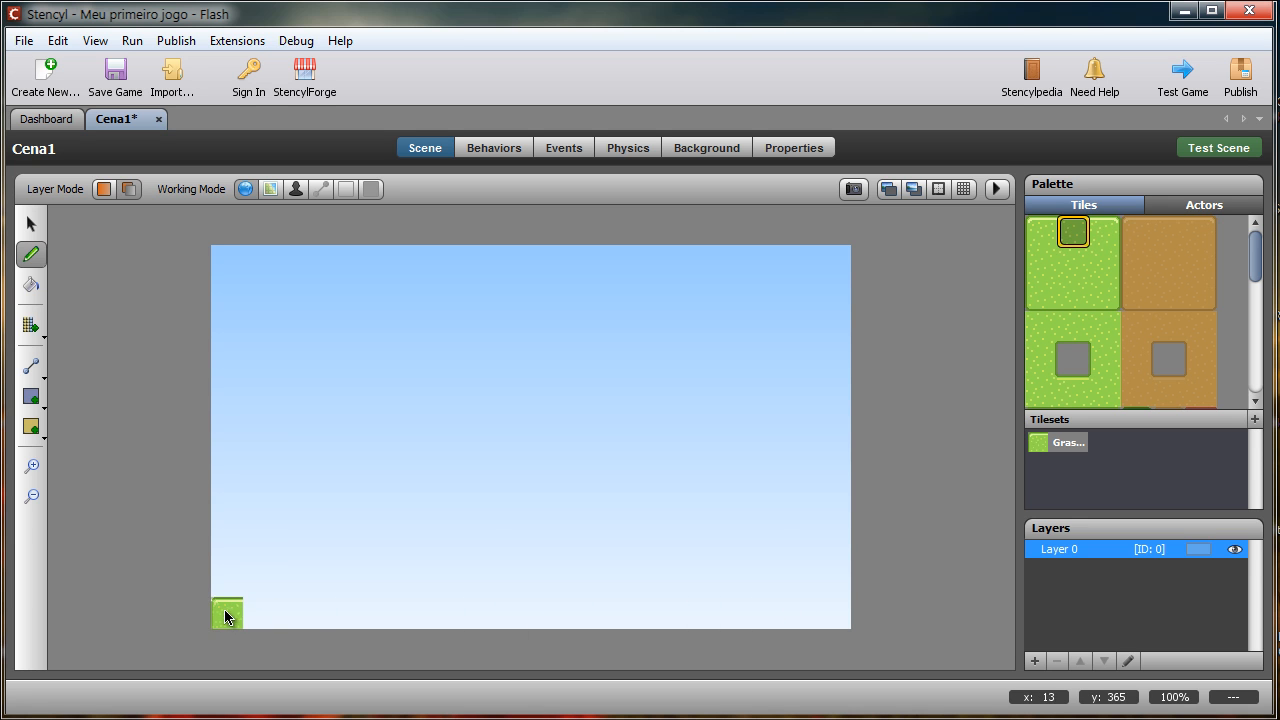
left_click_drag(258, 618, 830, 619)
left_click(1103, 233)
left_click(843, 612)
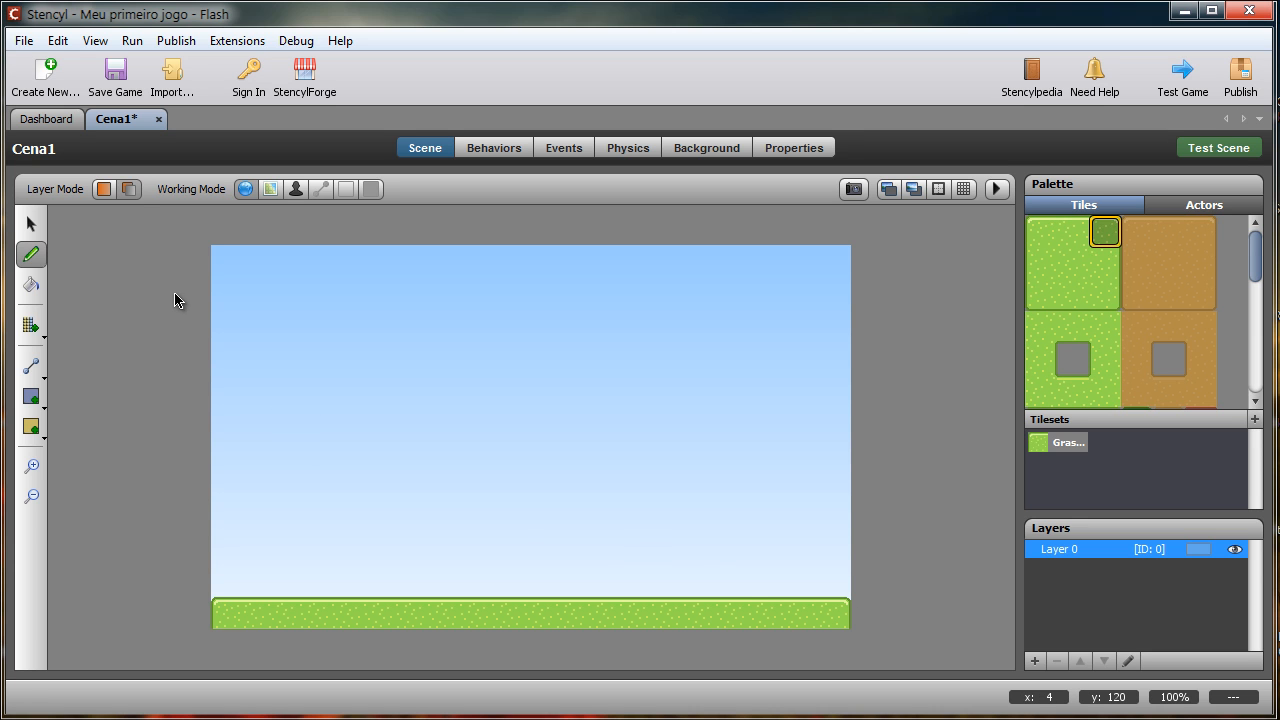
Try selecting tiles in the grass floor, clear the selection, and save the game.
left_click(36, 230)
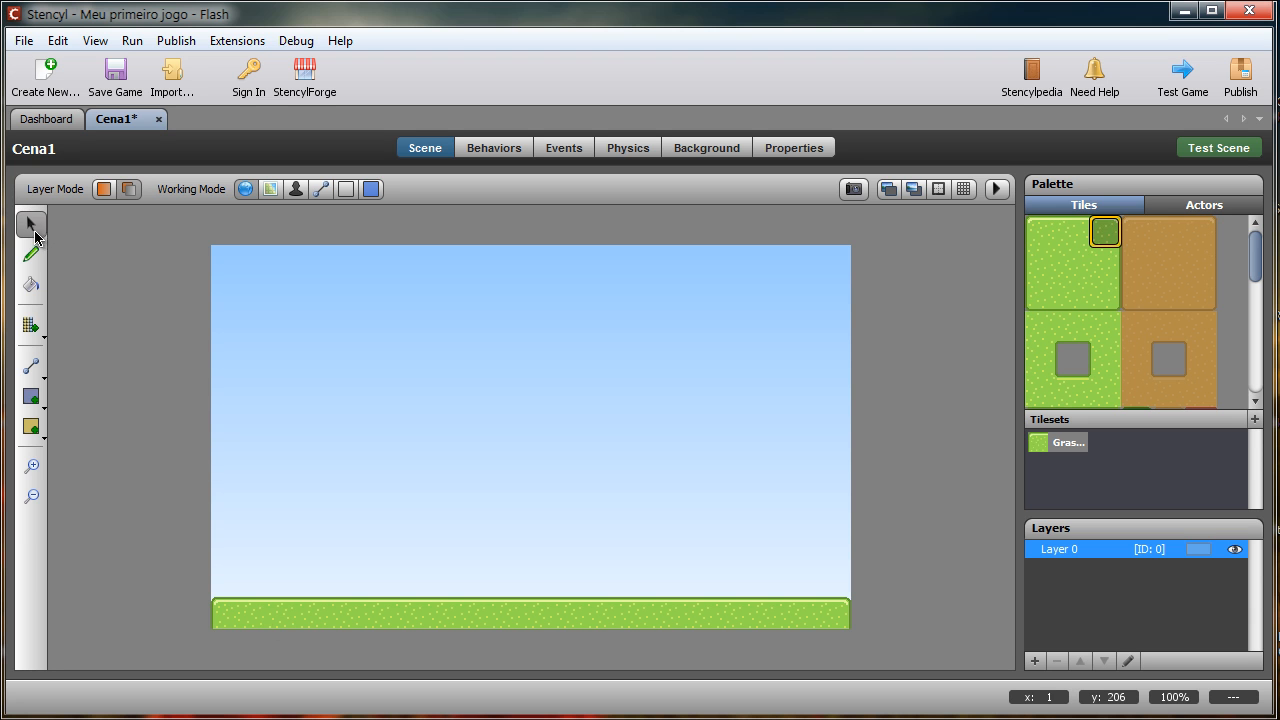
left_click(305, 614)
left_click_drag(295, 613, 390, 612)
left_click(961, 370)
left_click(126, 80)
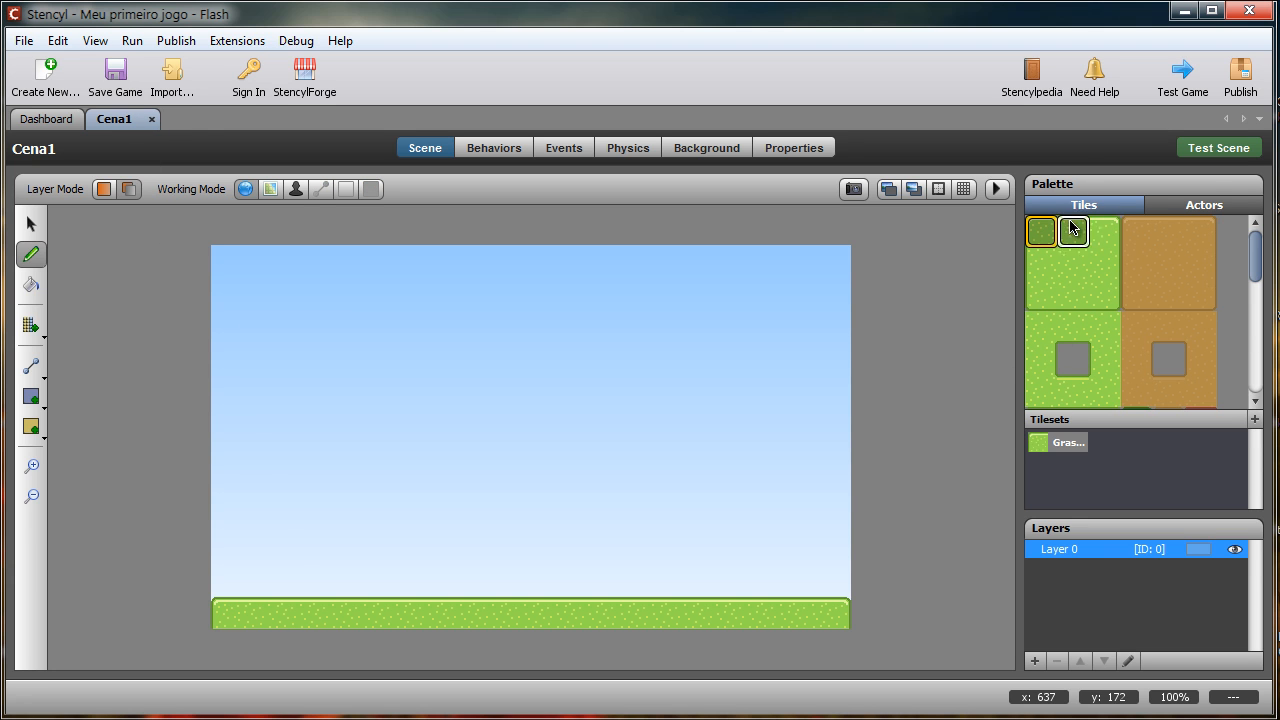
Place one Mambo actor on the grass floor near the scene's left end, at about x 47, y 338.
left_click(1222, 215)
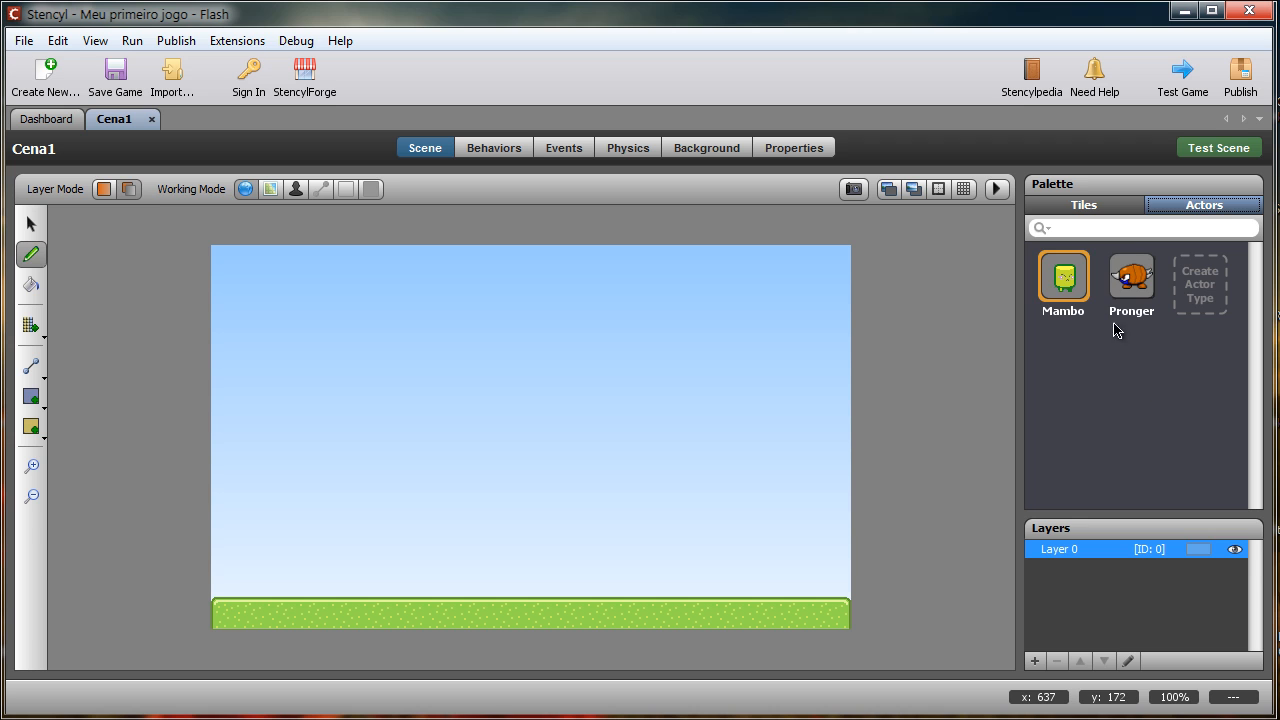
left_click(1130, 290)
left_click(1088, 289)
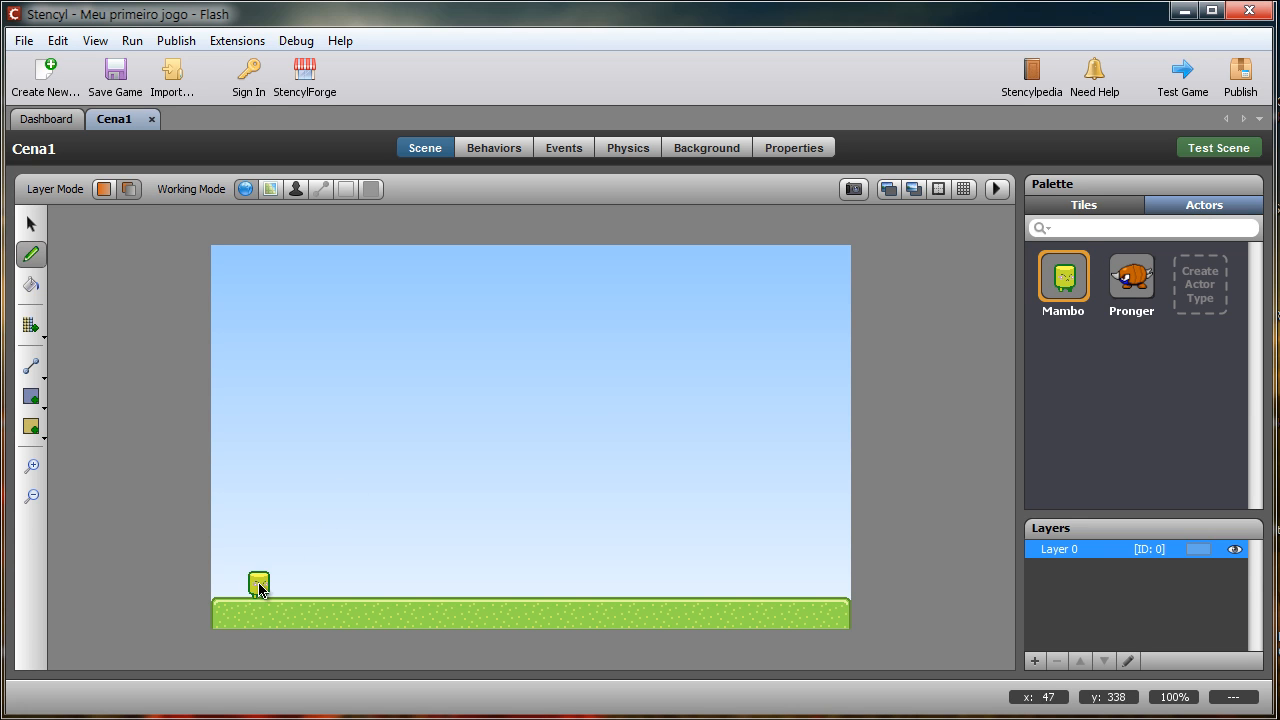
left_click(259, 583)
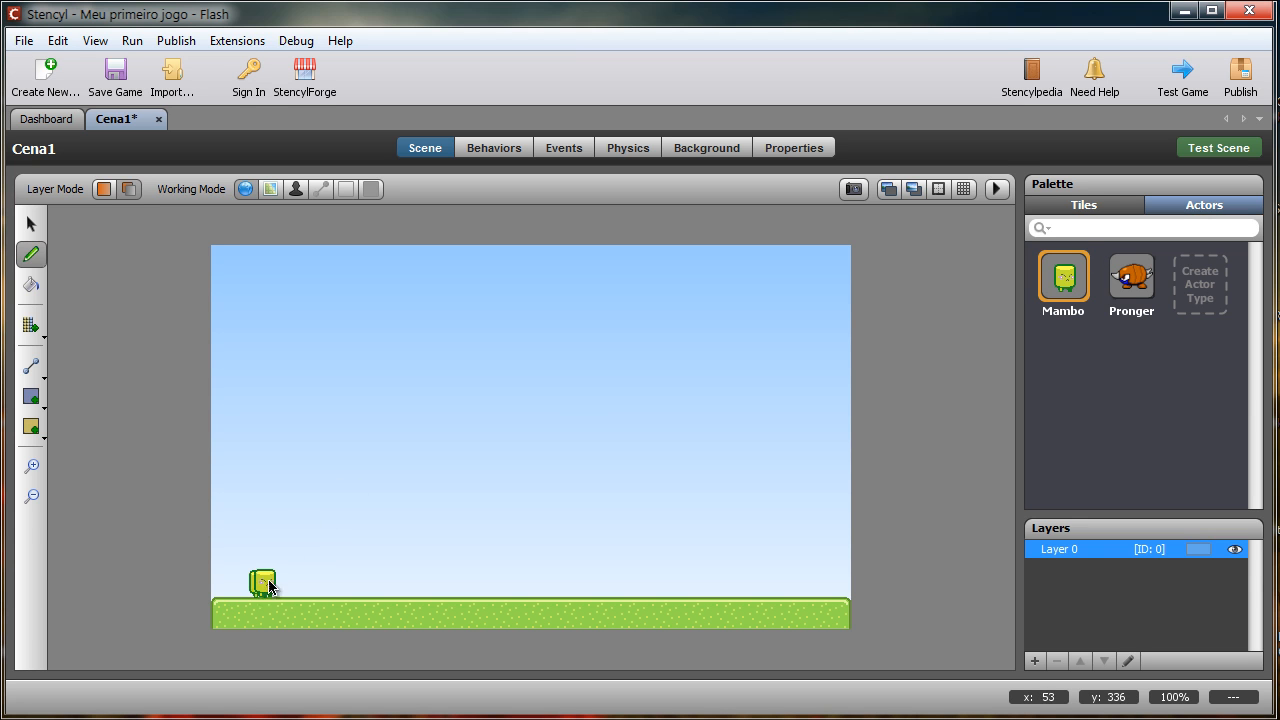
Place three spaced-out Pronger actors on the grass floor from the middle toward the right end, and save the game.
left_click(1125, 289)
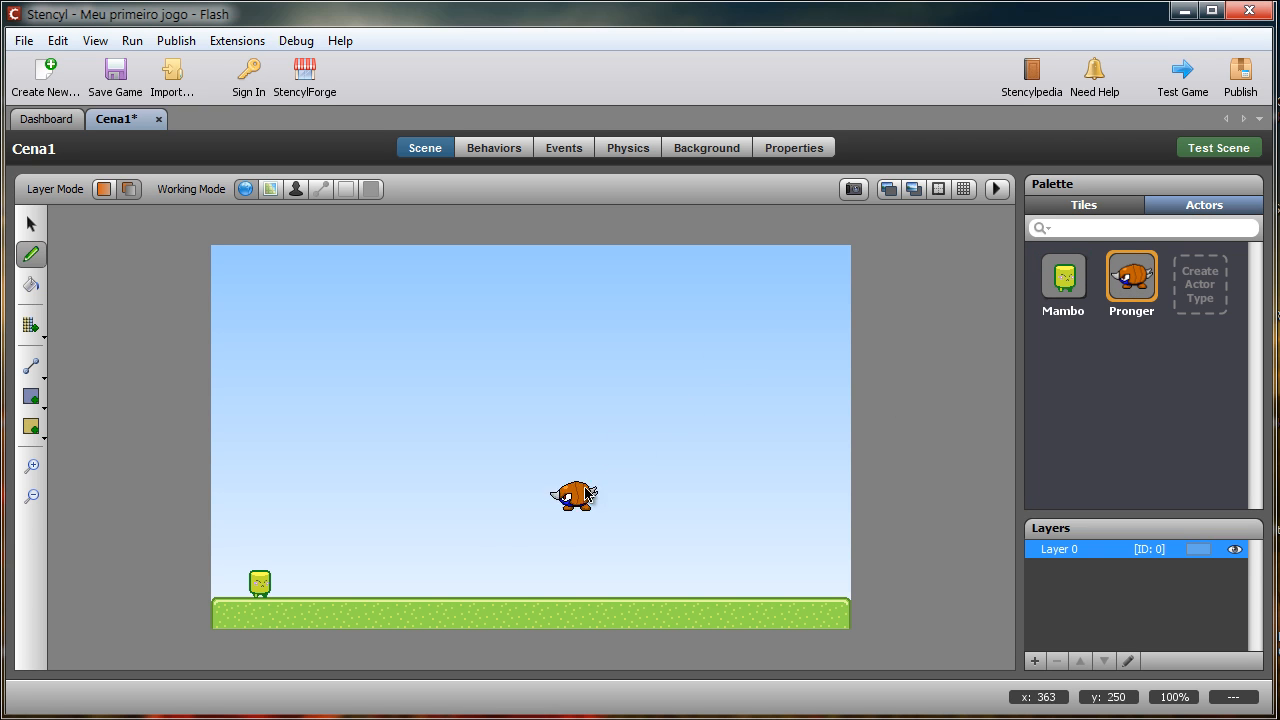
left_click(514, 585)
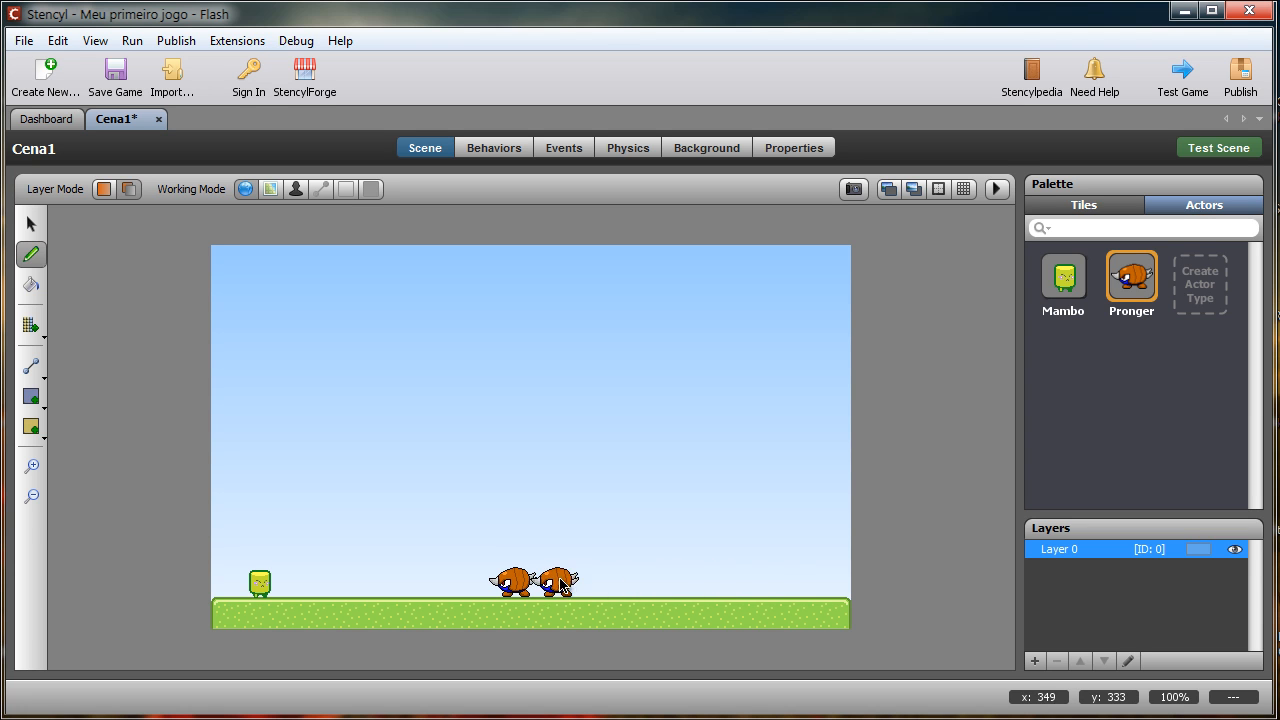
left_click(586, 586)
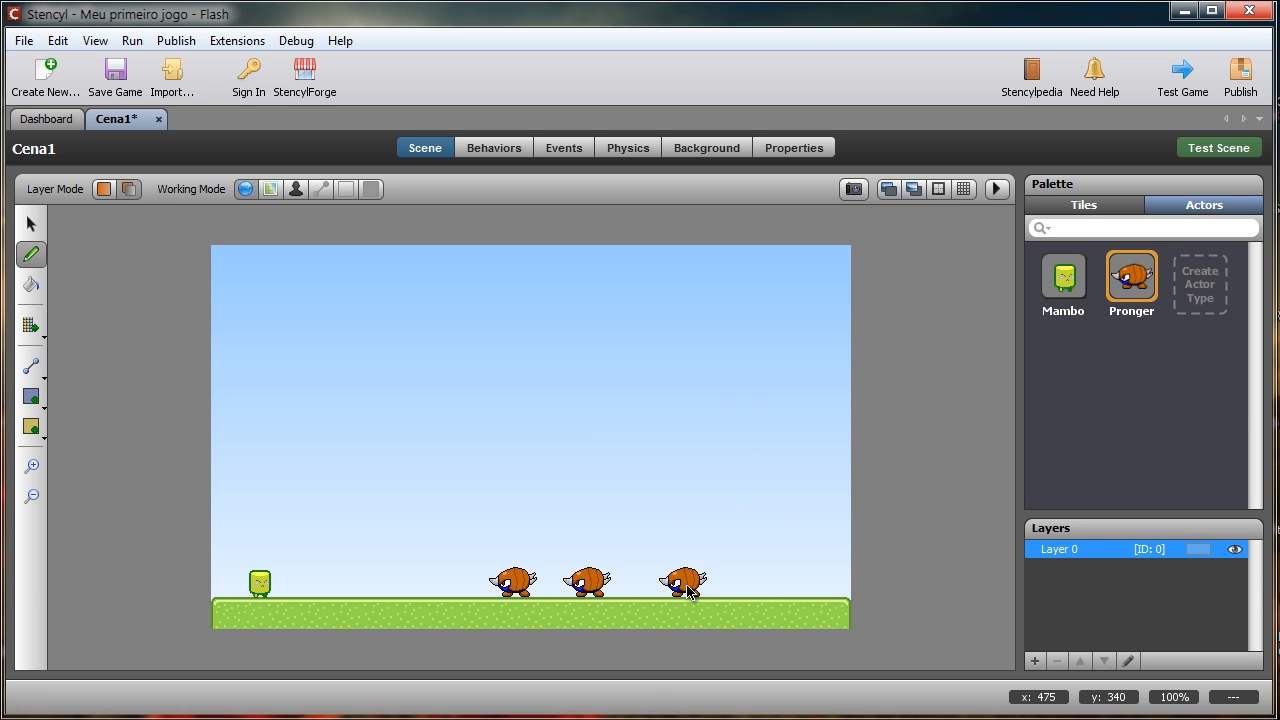
left_click(688, 592)
left_click(30, 224)
left_click(116, 75)
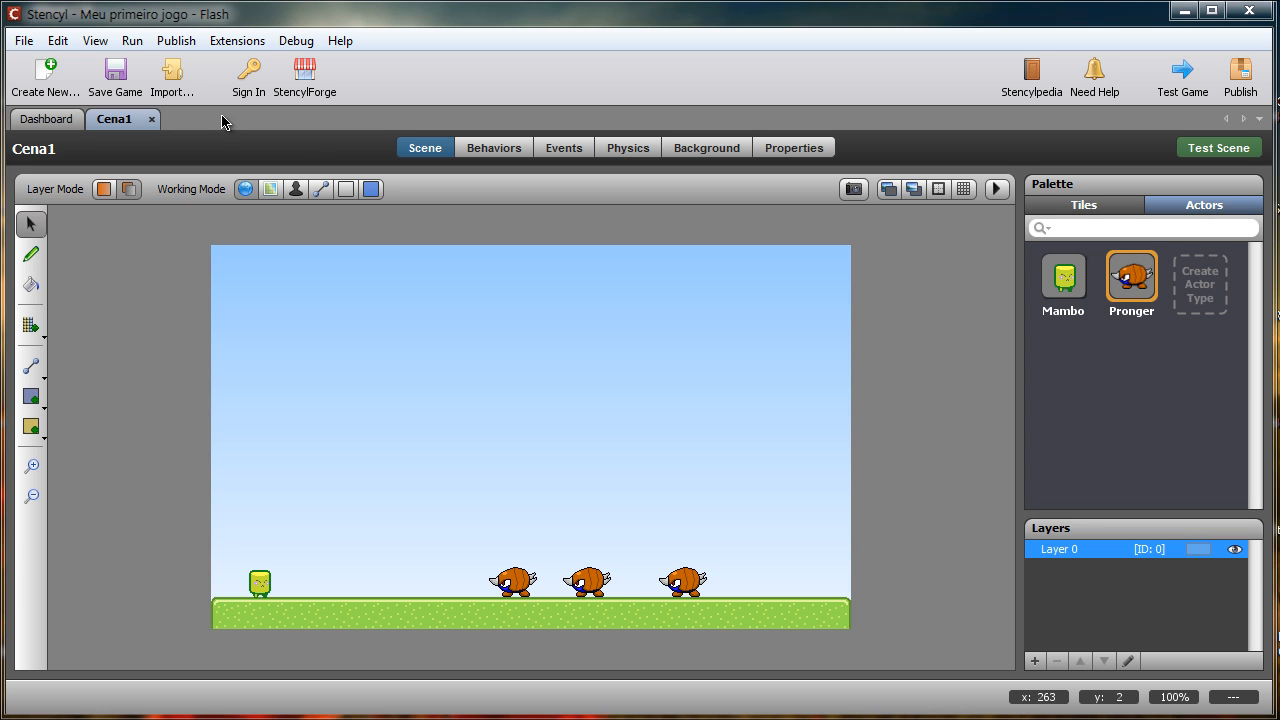
left_click(136, 43)
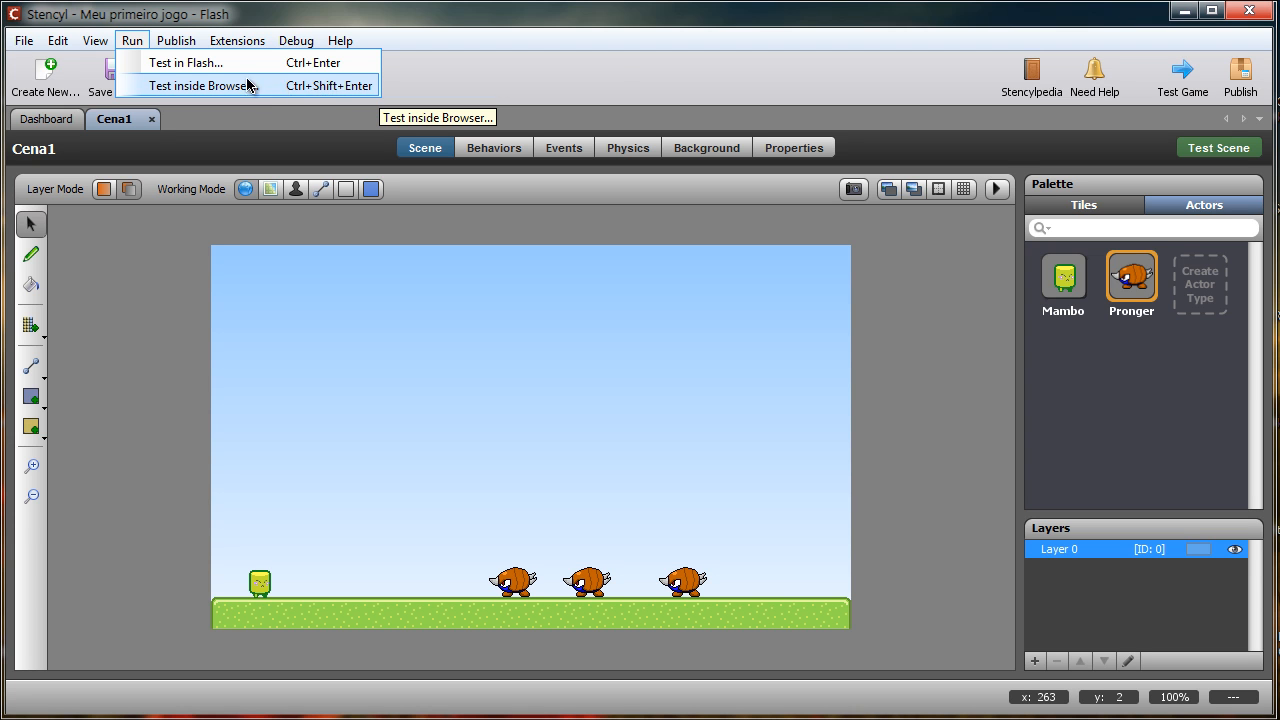
left_click(603, 74)
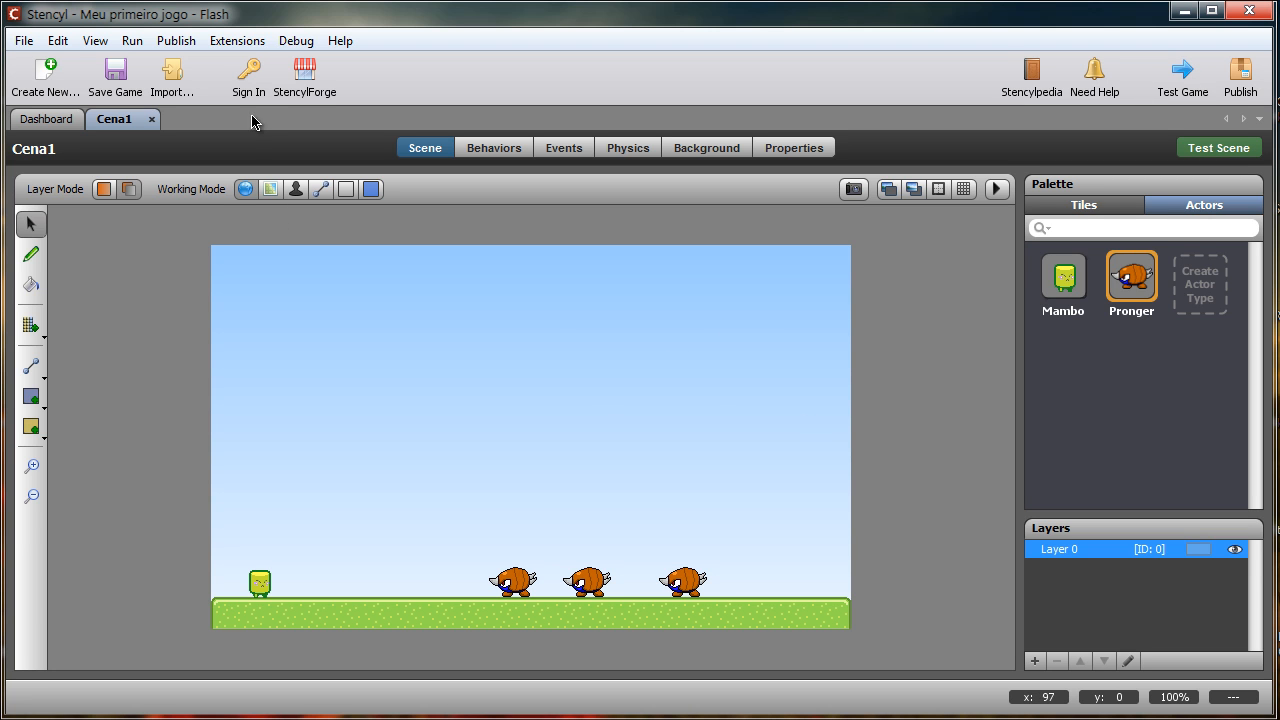
left_click(132, 40)
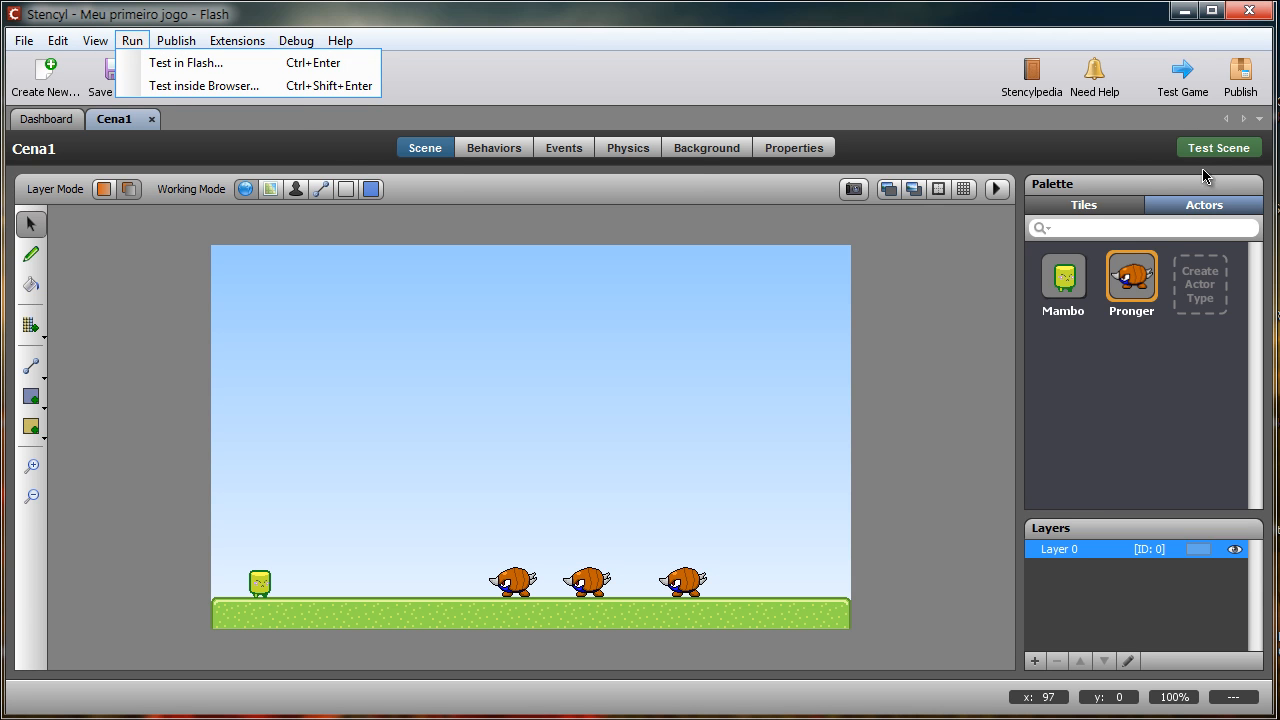
left_click(453, 74)
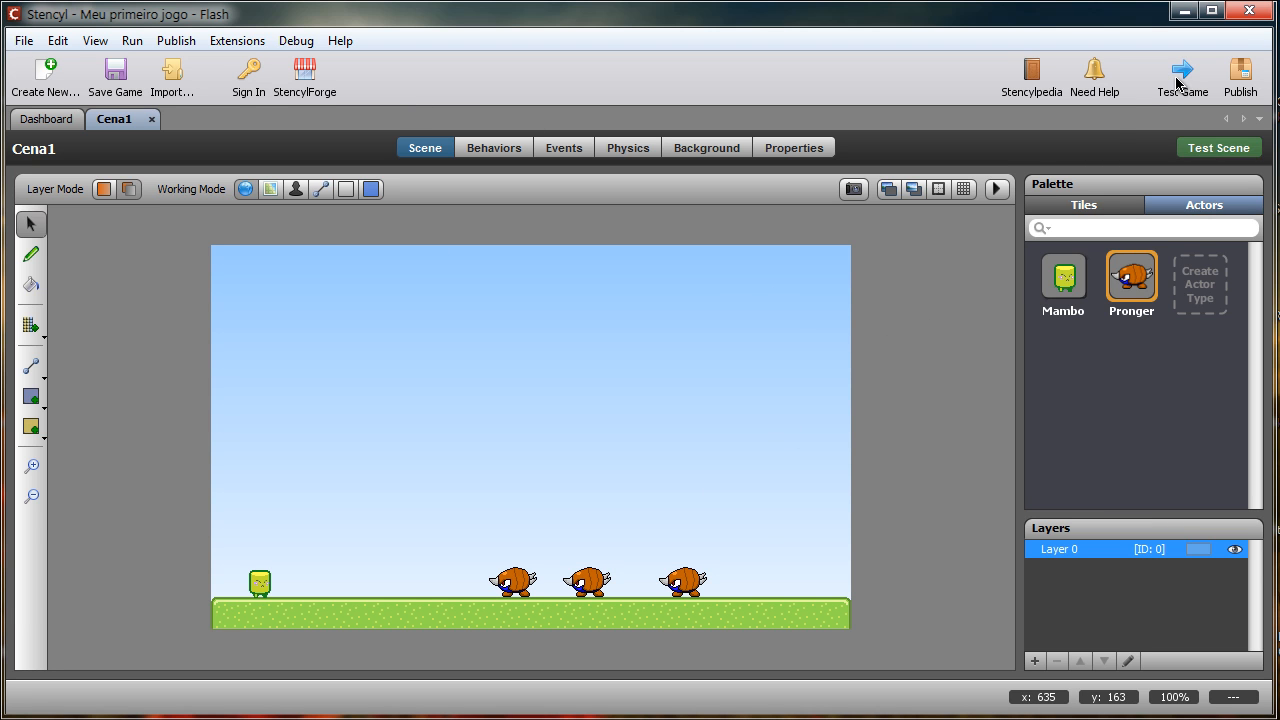
left_click(132, 44)
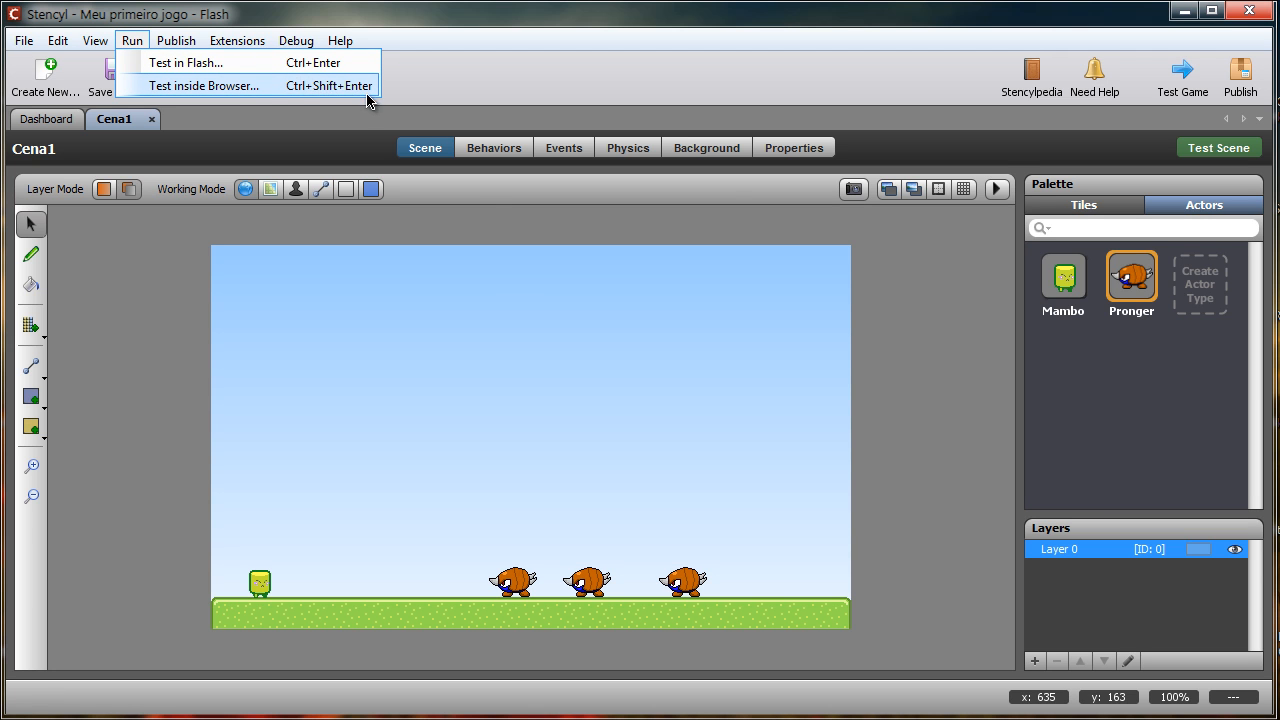
left_click(922, 309)
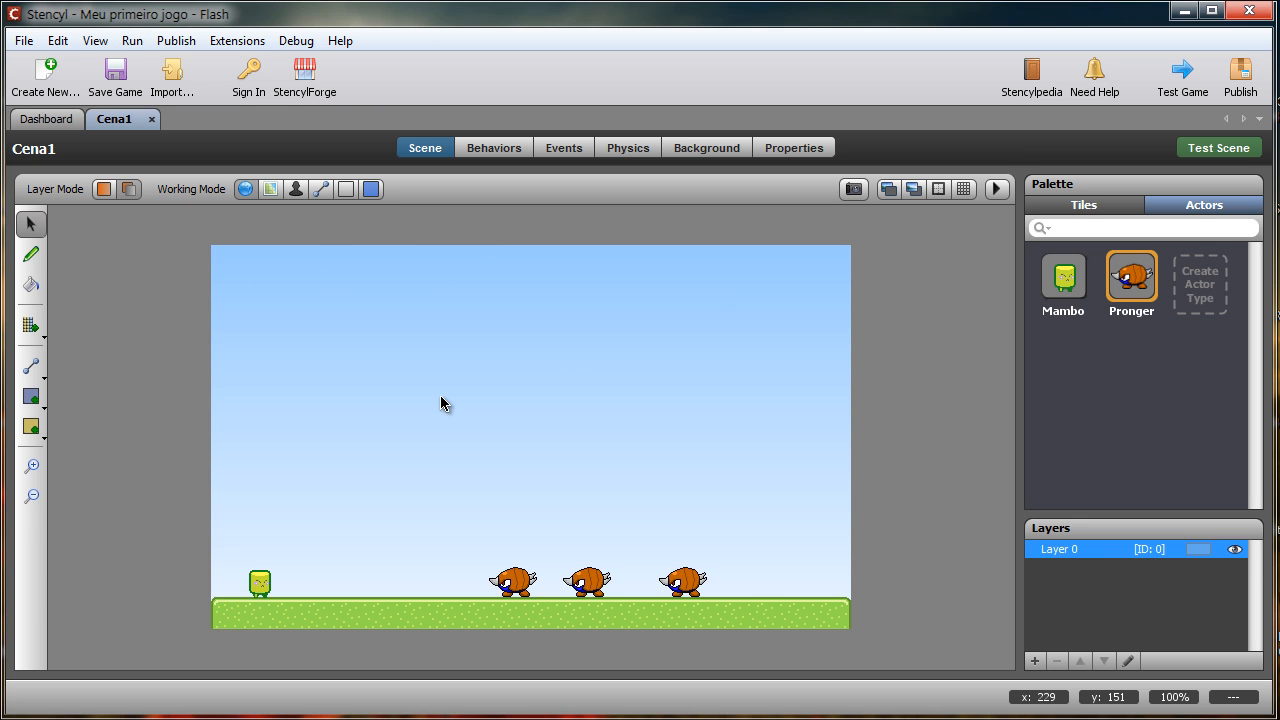
Test the game, reposition the player window, make Mambo walk and jump, and close the test.
left_click(1180, 72)
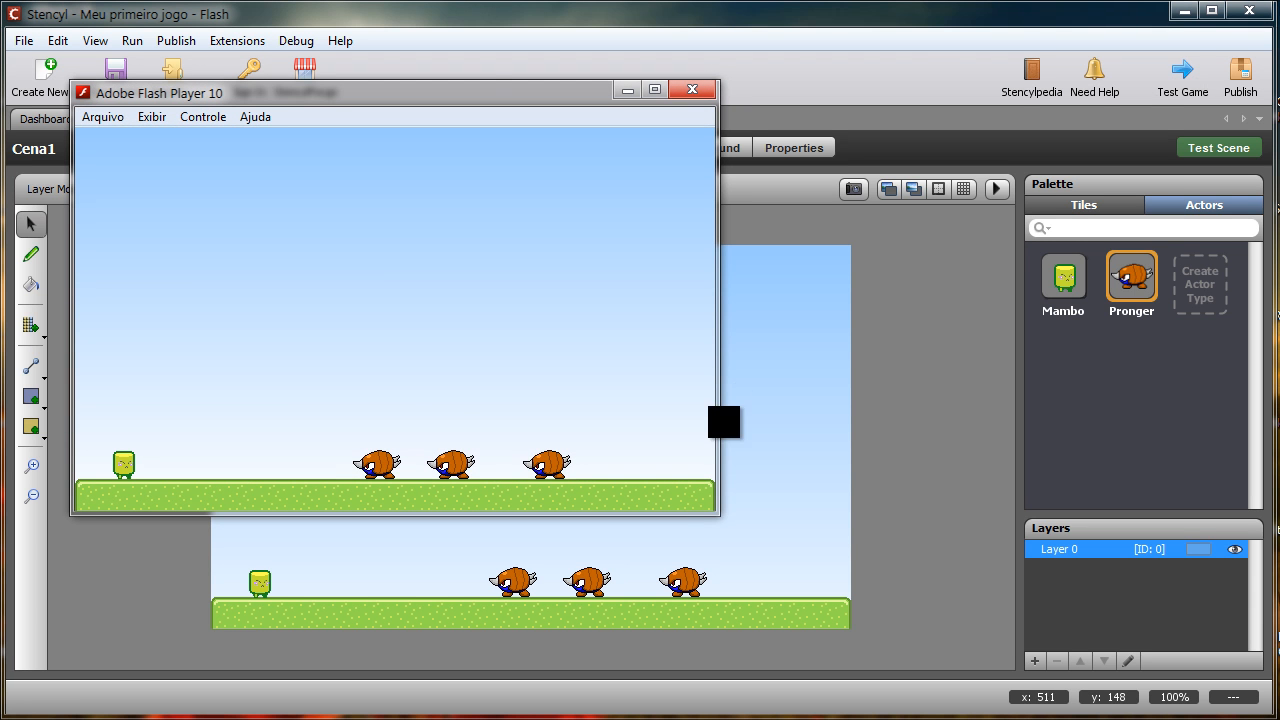
left_click_drag(493, 97, 632, 156)
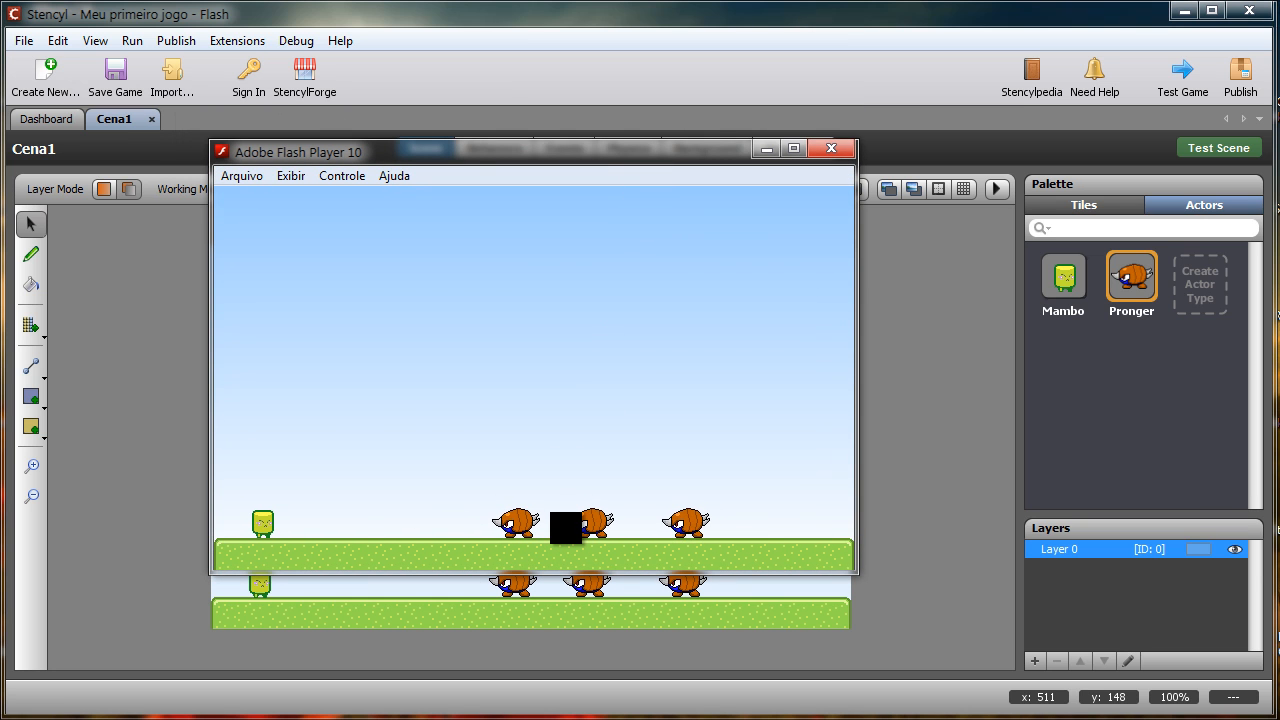
key("Right")
key("Left")
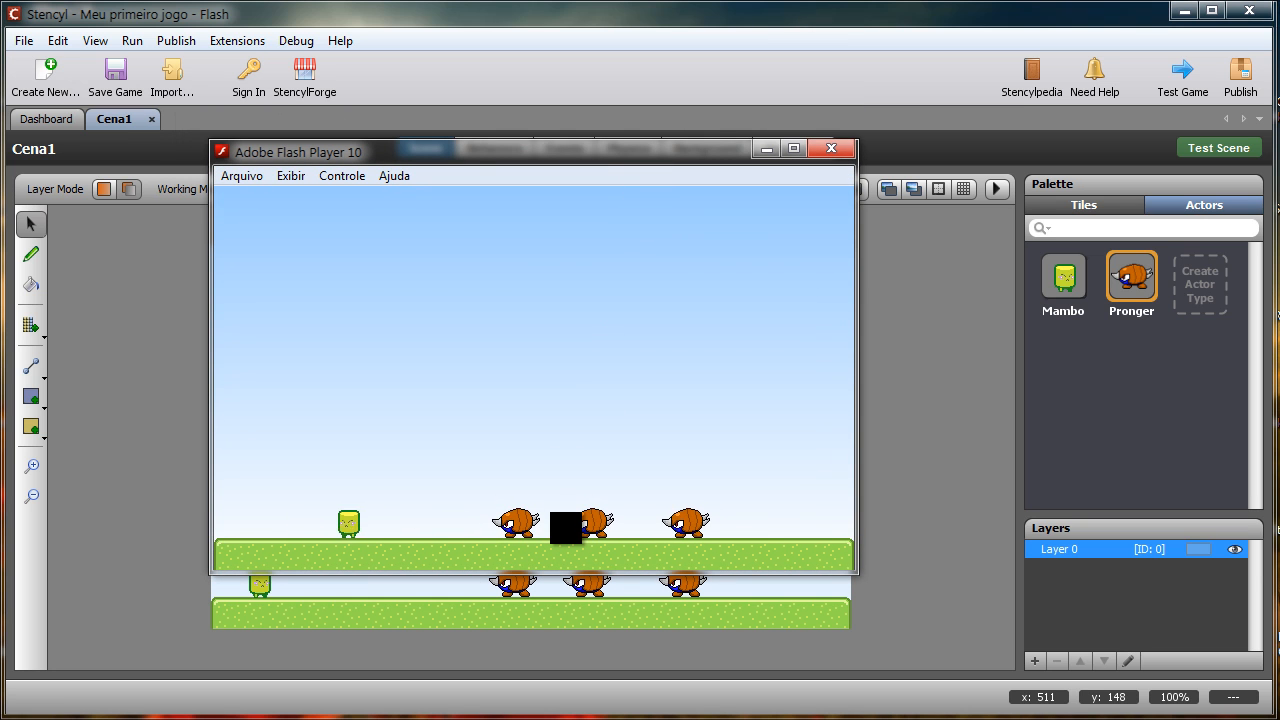
key("Right")
key("Right")
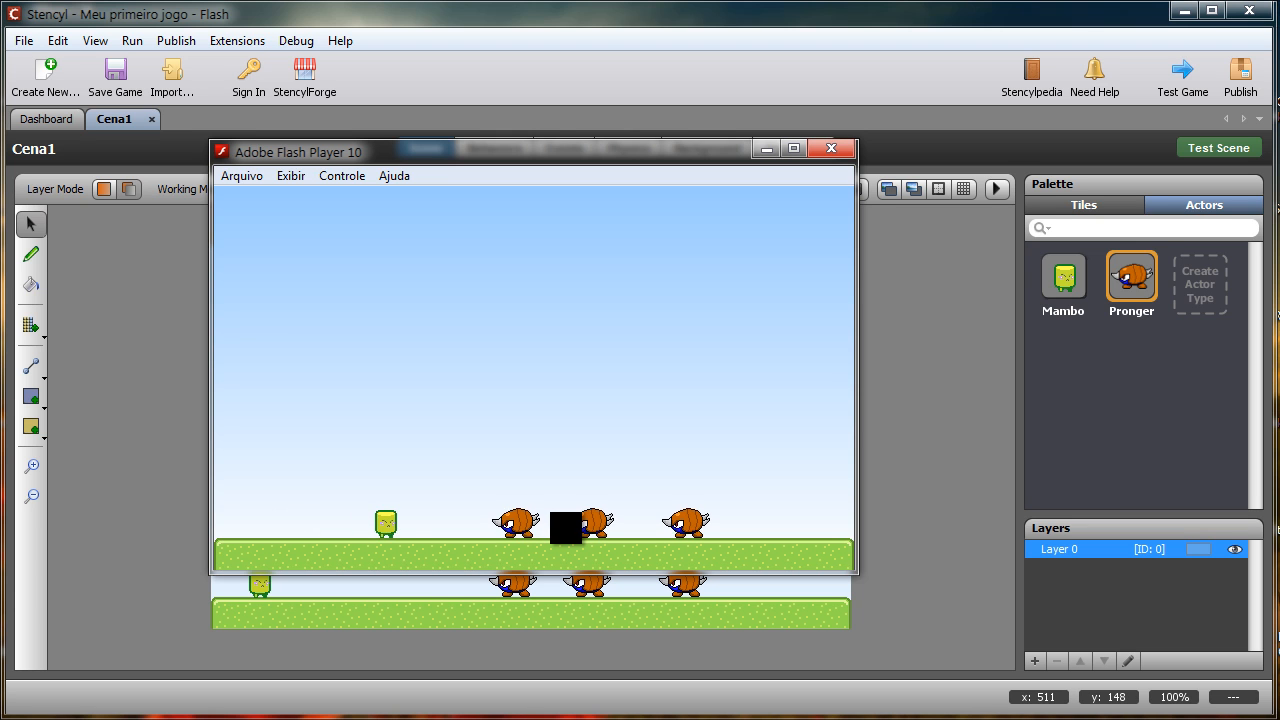
key("Up")
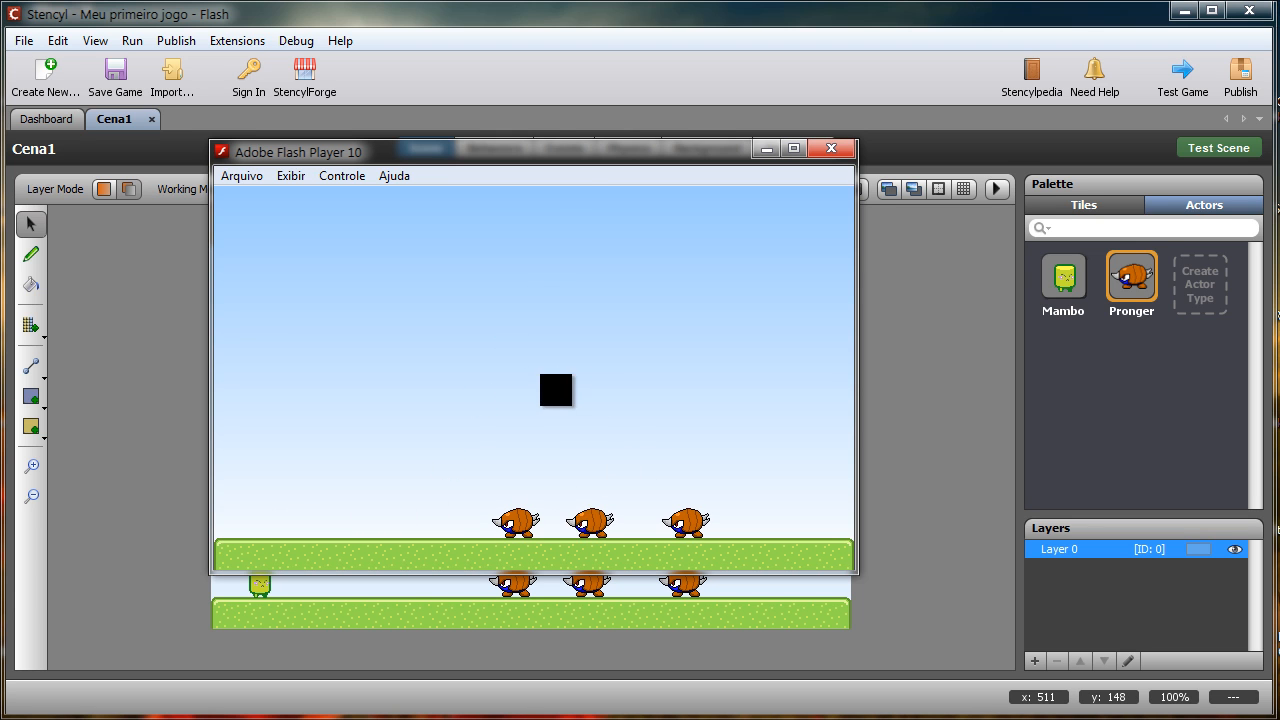
left_click(850, 160)
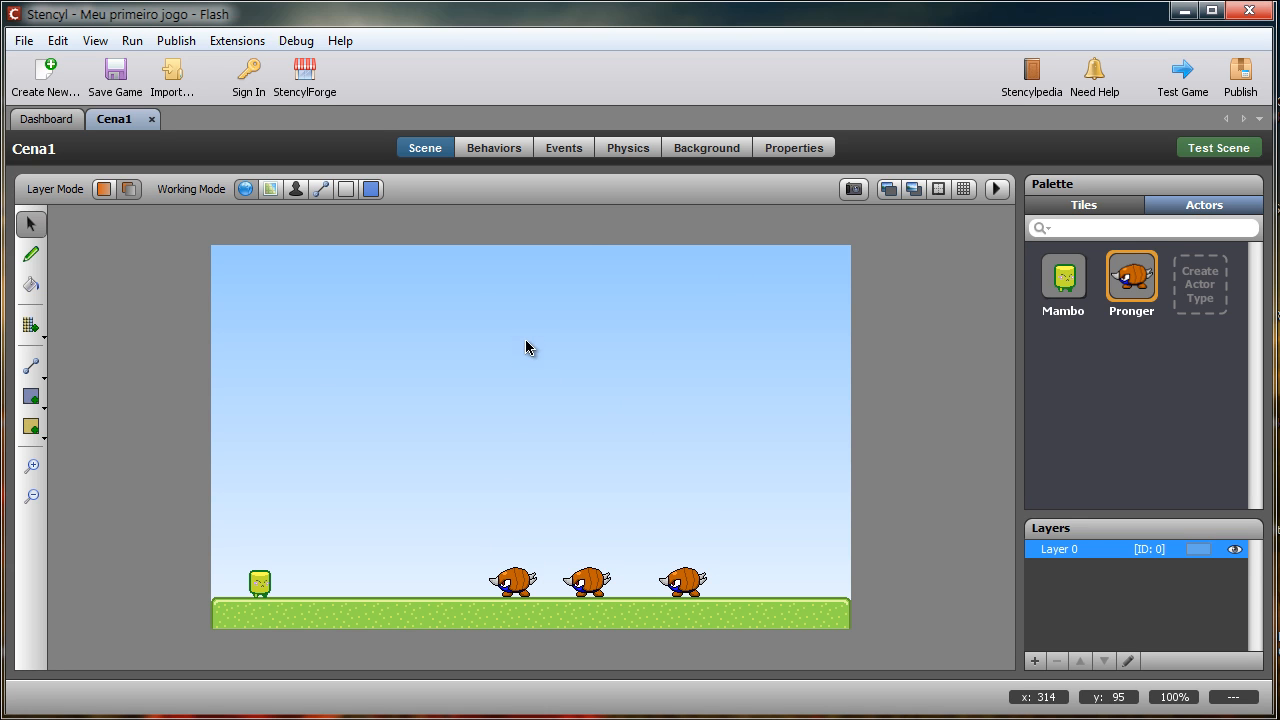
Set Cena1's vertical gravity to 85 with the direction Down, return to the scene layout, and save the game.
left_click(630, 148)
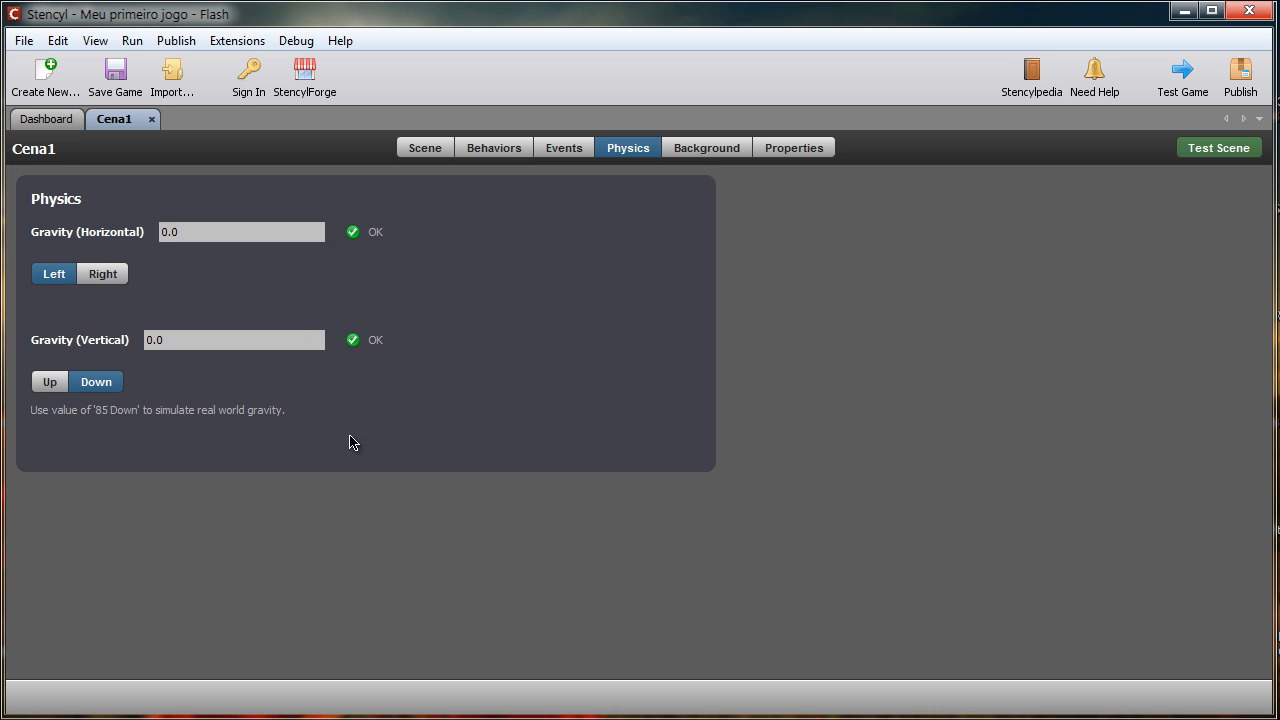
double_click(209, 340)
type("85")
left_click(425, 150)
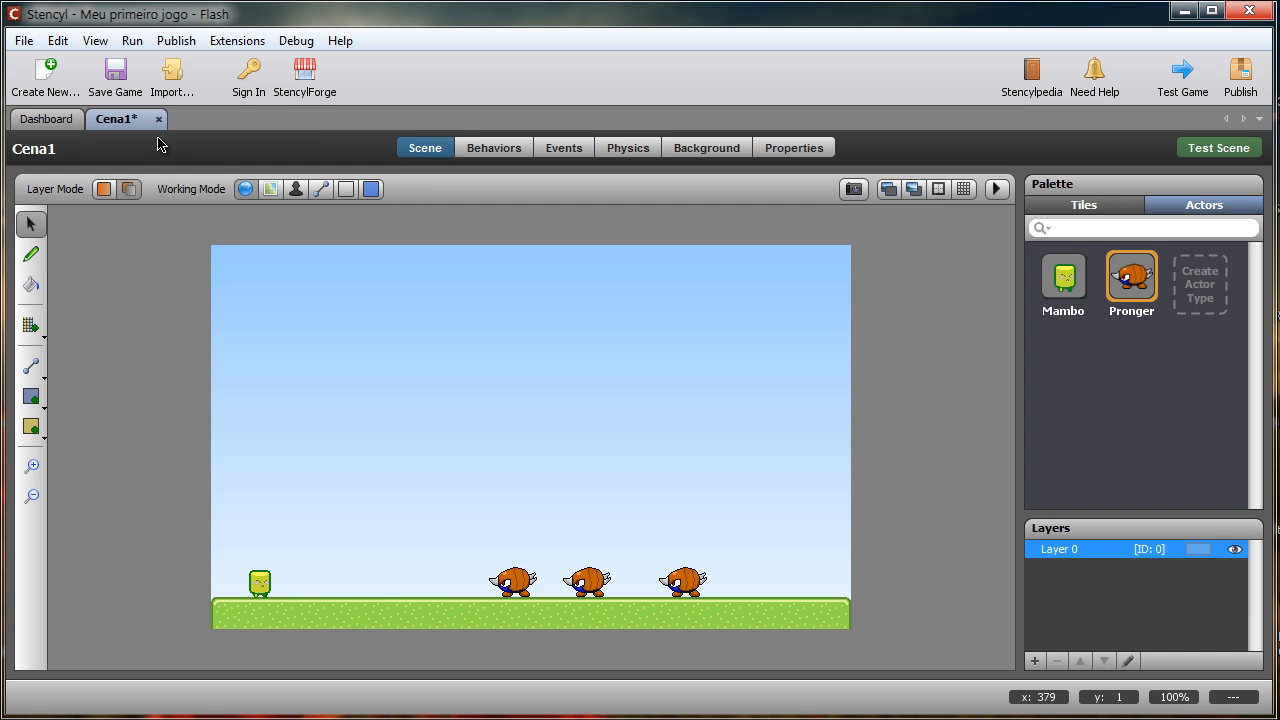
left_click(120, 82)
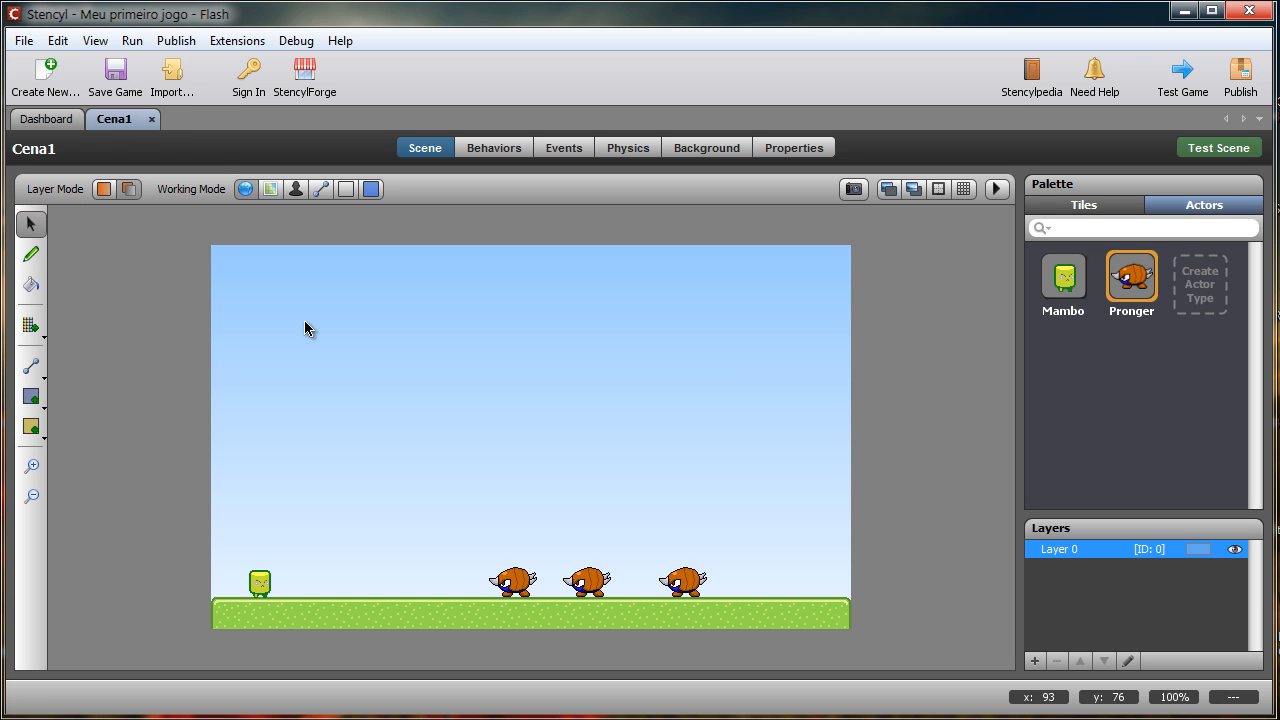
Test the game again and make Mambo walk and jump onto the nearest Pronger.
left_click(1175, 82)
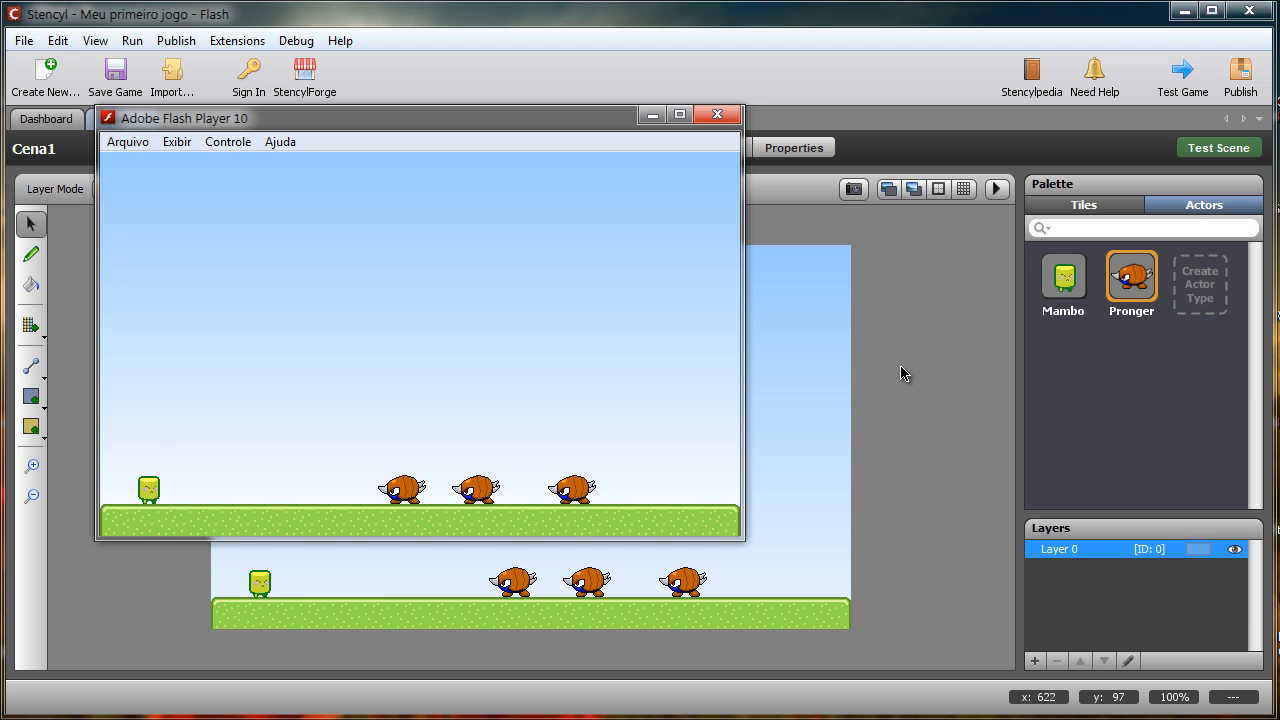
key("Up")
key("Left")
key("Up")
key("Right")
key("Up")
key("Up")
key("Left")
key("Up")
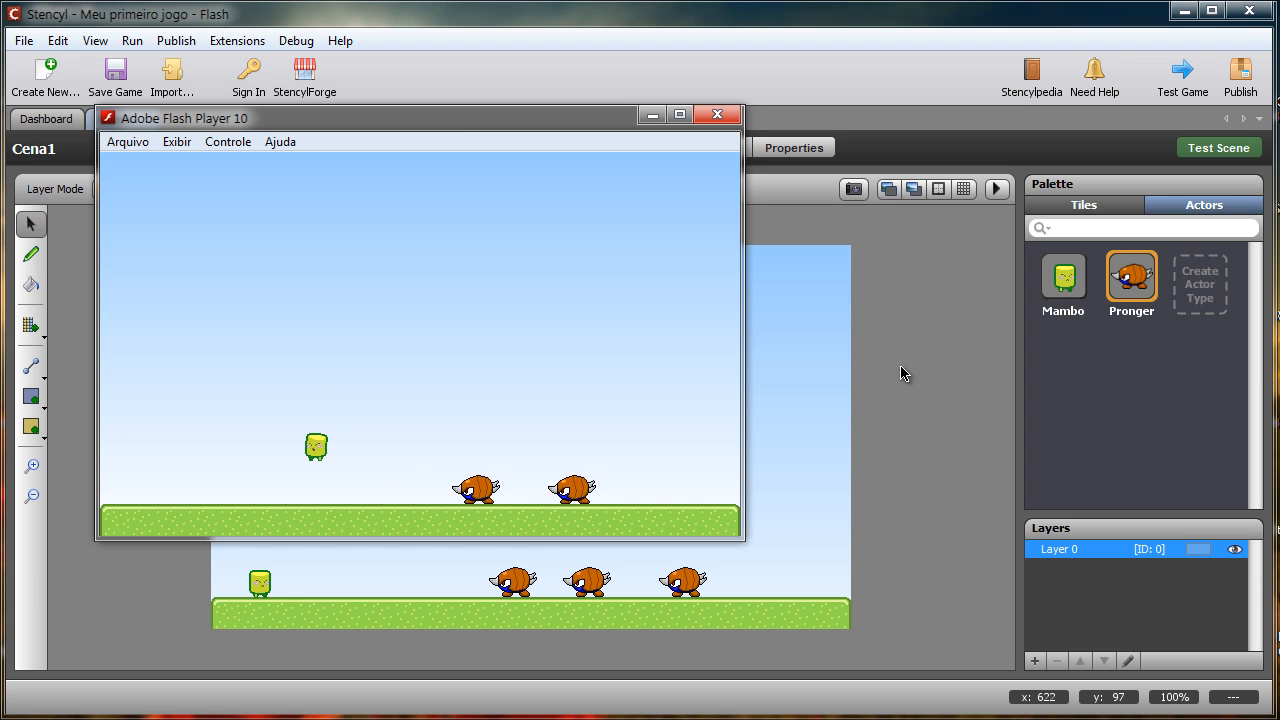
Walk Mambo back and forth into the two remaining Prongers to test pushing them along the grass floor.
key("Right")
key("Right")
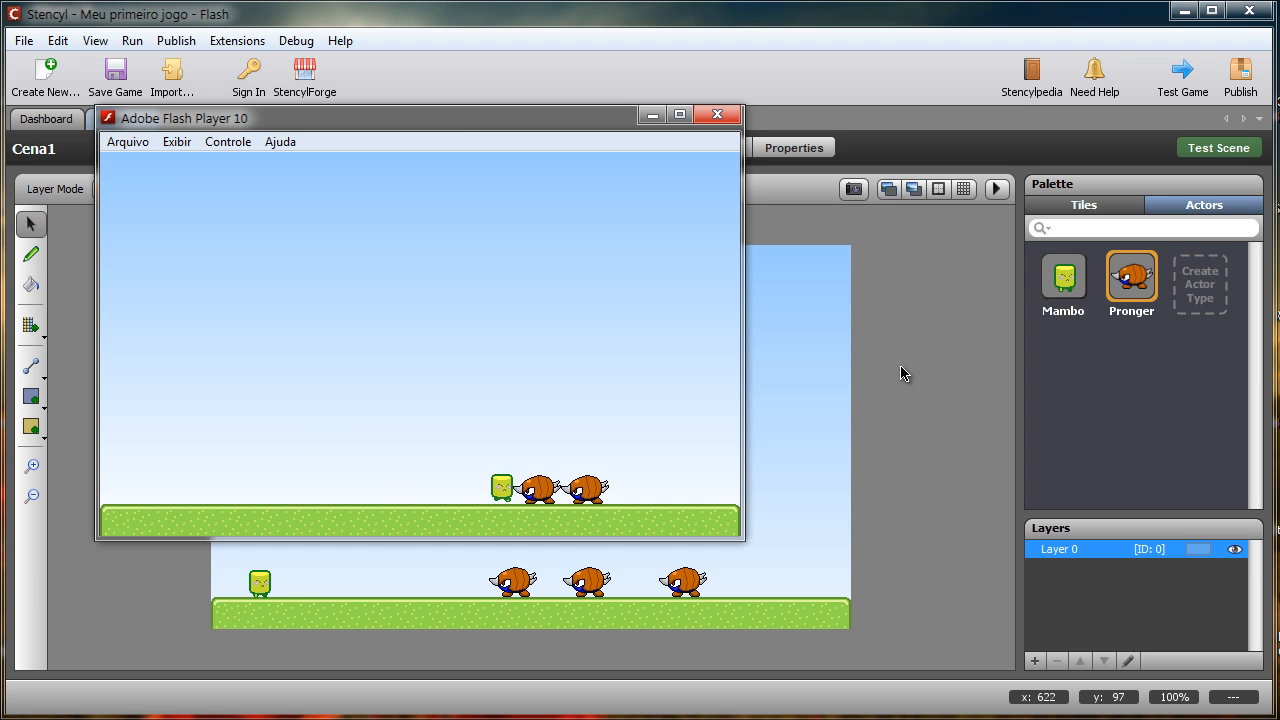
key("Left")
key("Right")
key("Left")
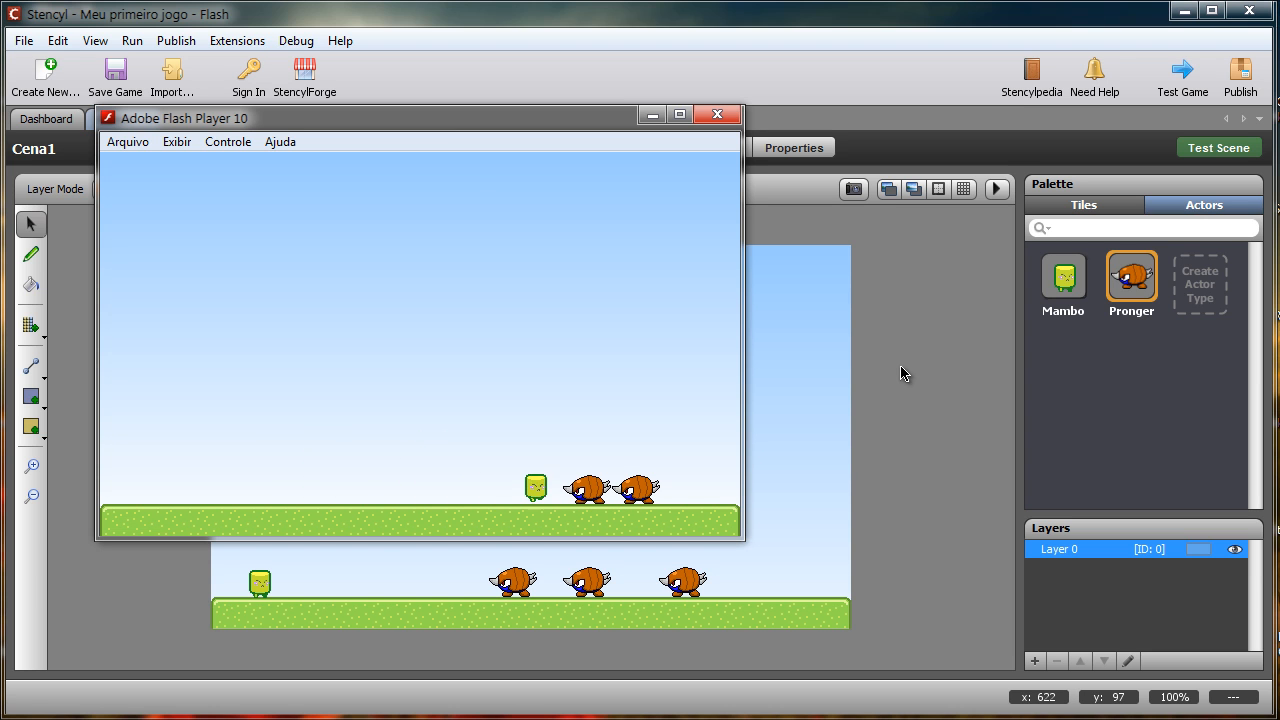
key("Right")
key("Left")
key("Left")
key("Right")
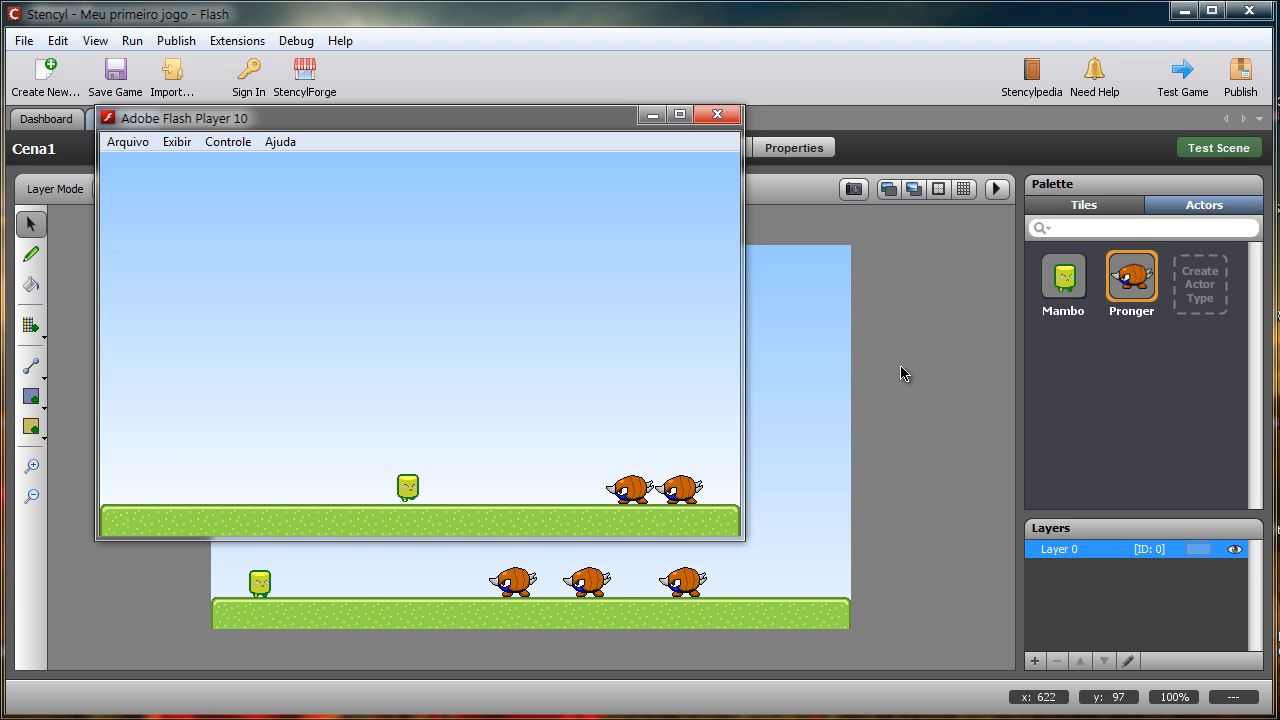
Jump Mambo onto the two remaining Prongers, walk along the floor, and close the game test.
key("Up")
key("Left")
key("Right")
key("Up")
key("Left")
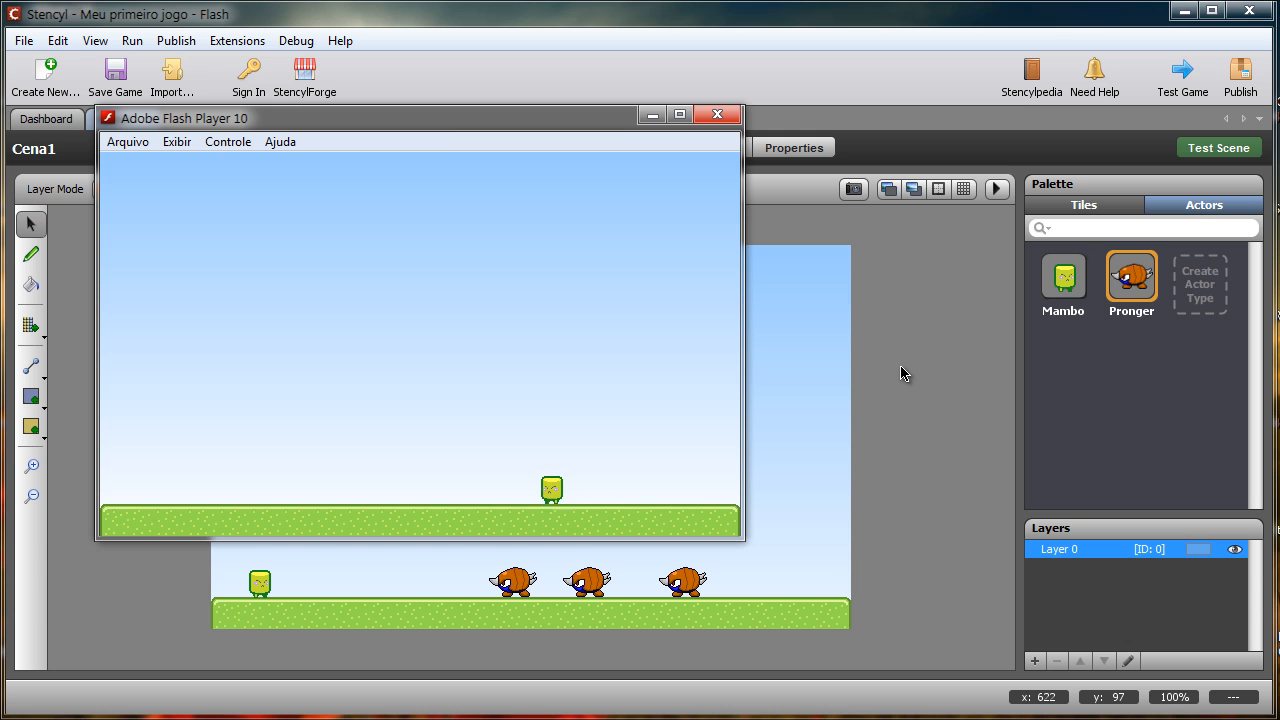
key("Right")
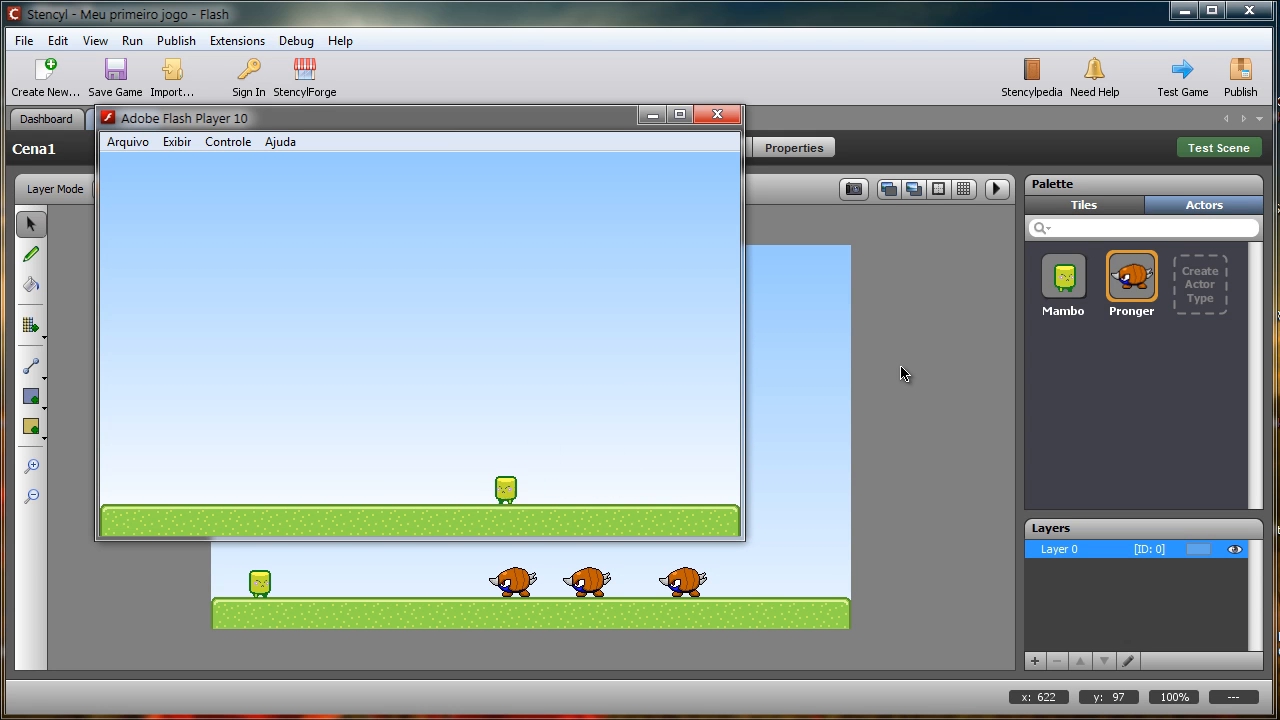
key("Left")
key("Left")
left_click(717, 115)
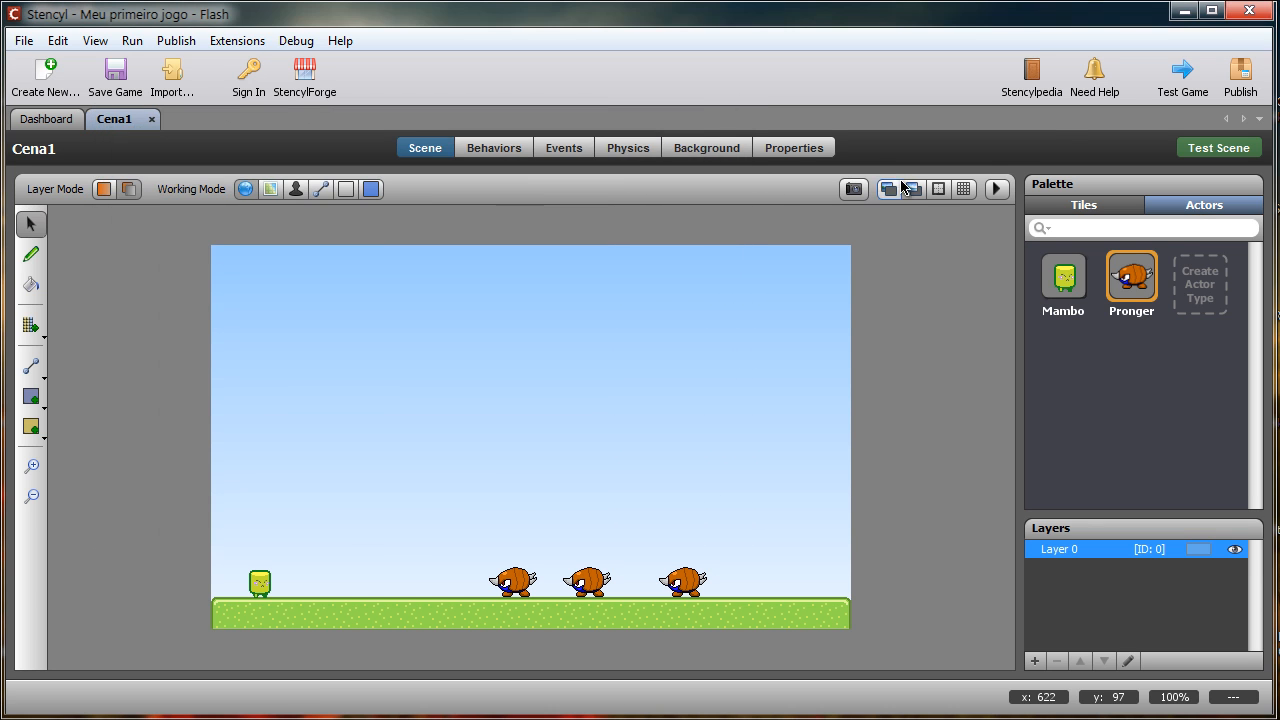
Run the game once more in the Flash player.
left_click(1176, 80)
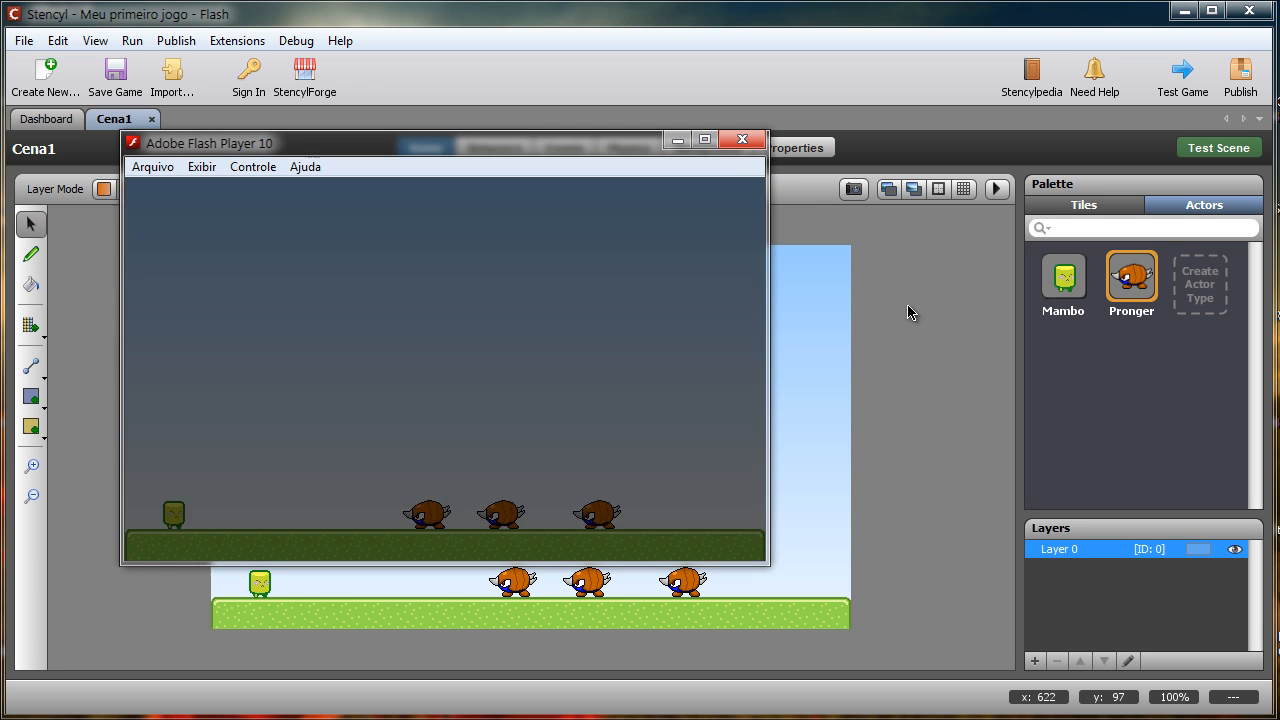